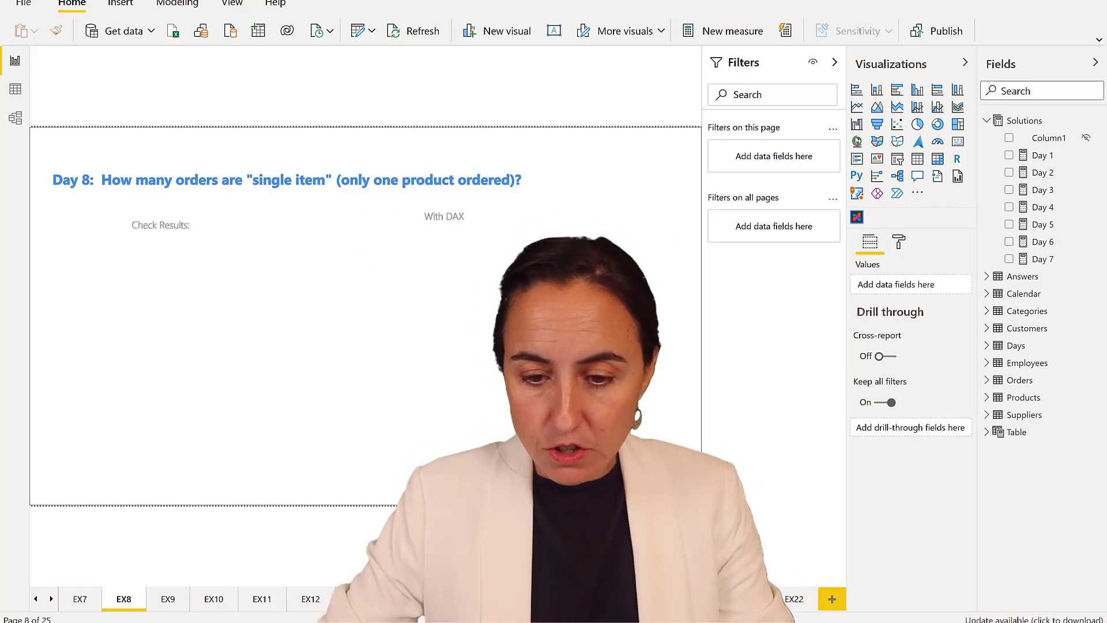
Add an OrderID table under Check Results and reshape it taller and narrower.
{"action": "left_click", "coordinate": [1059, 97]}
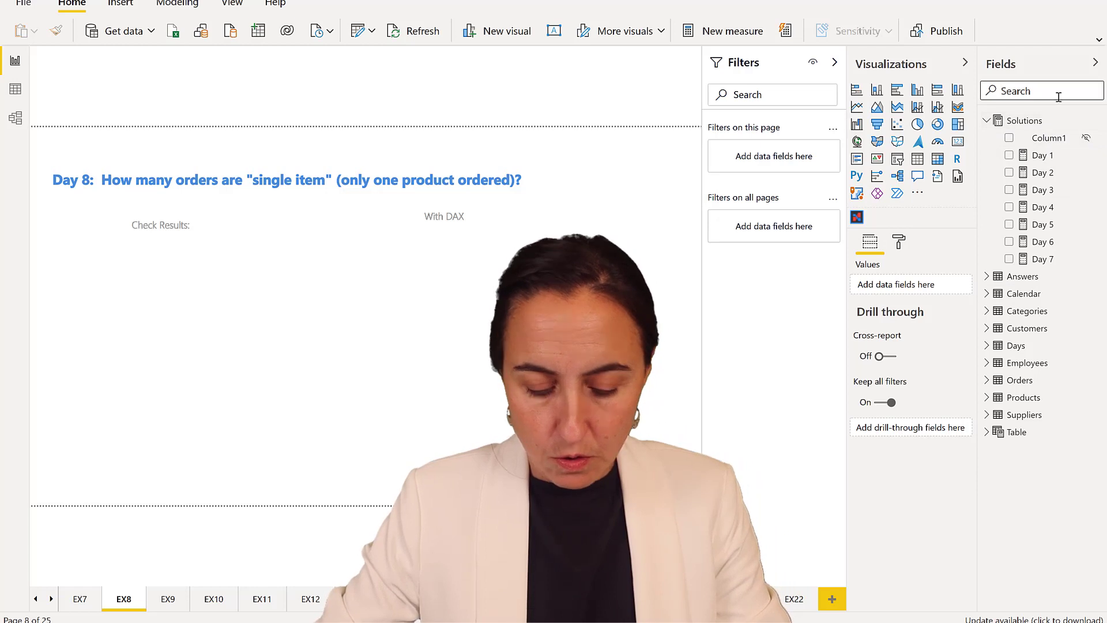
{"action": "type", "text": "o"}
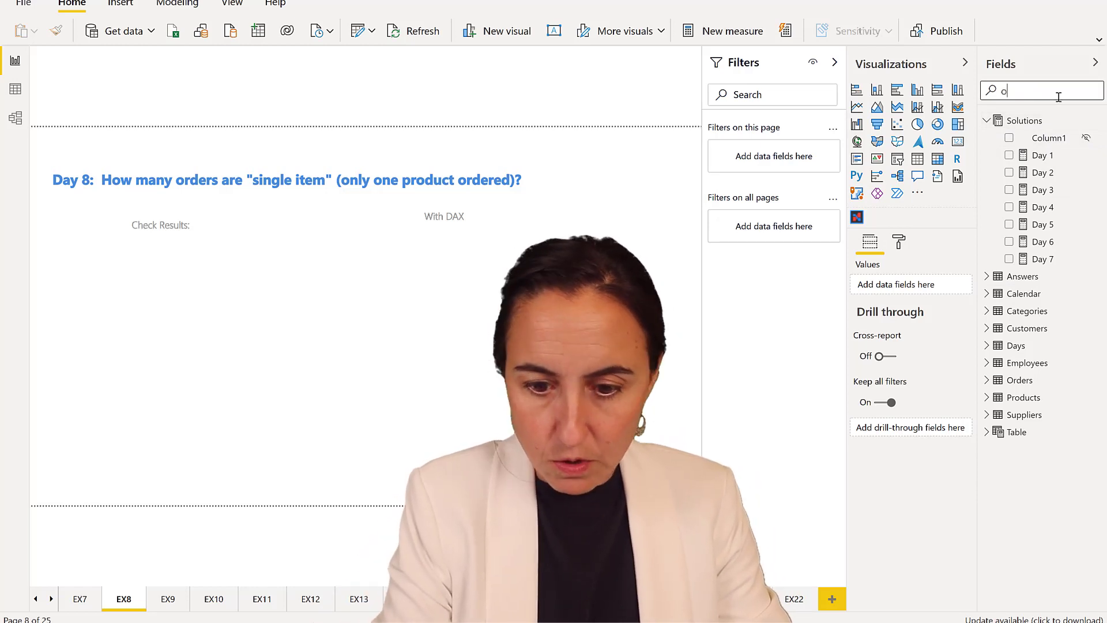
{"action": "type", "text": "errde"}
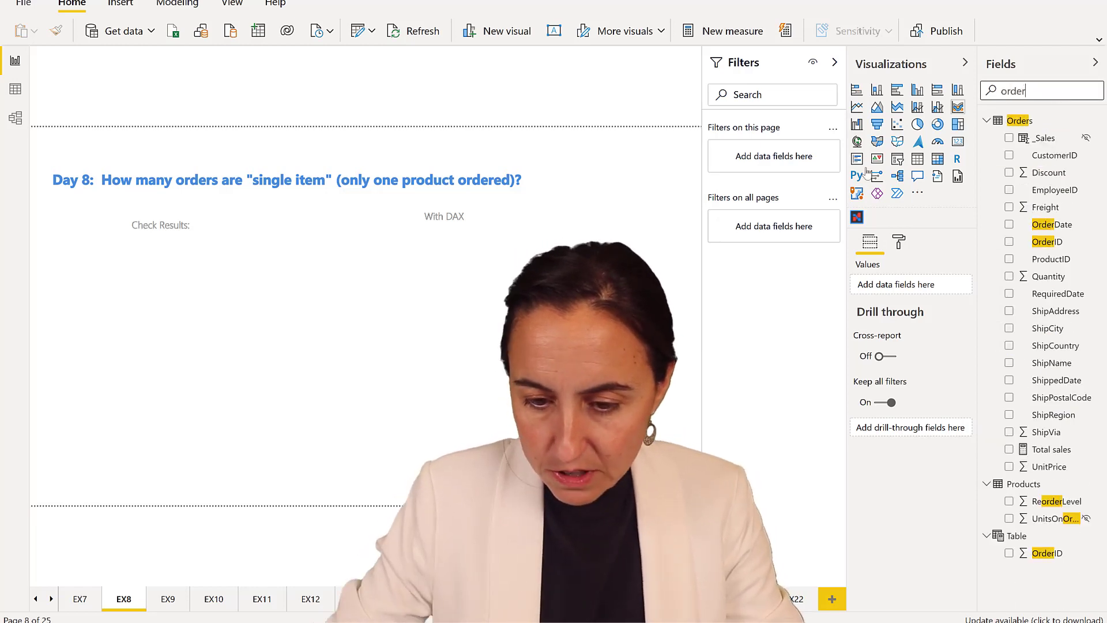
{"action": "left_click_drag", "start_coordinate": [1049, 250], "coordinate": [144, 306]}
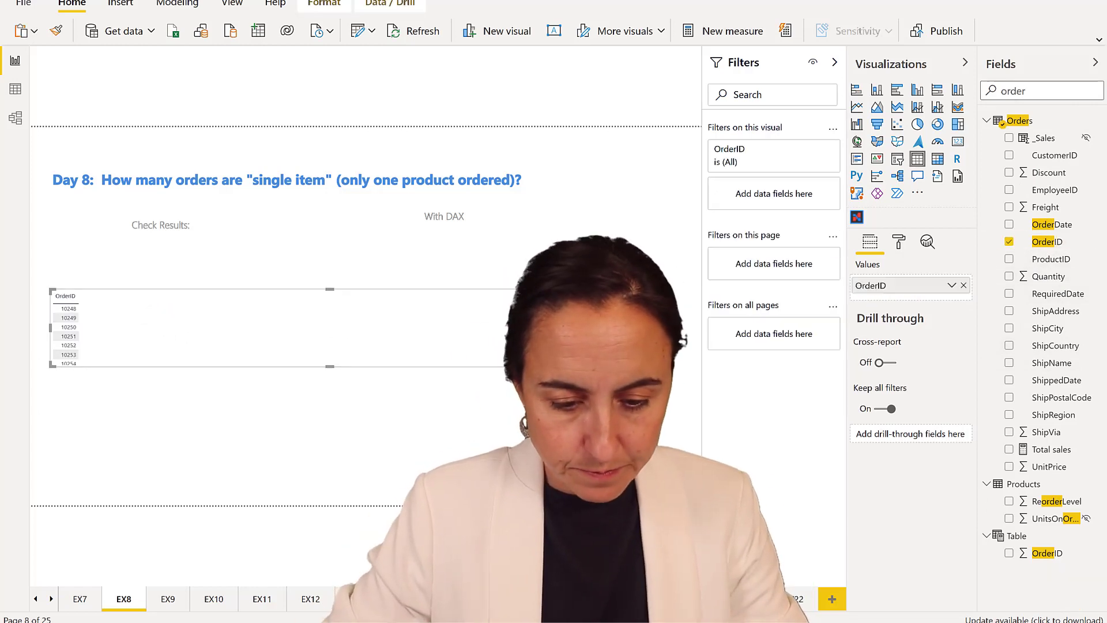
{"action": "left_click_drag", "start_coordinate": [609, 366], "coordinate": [272, 371]}
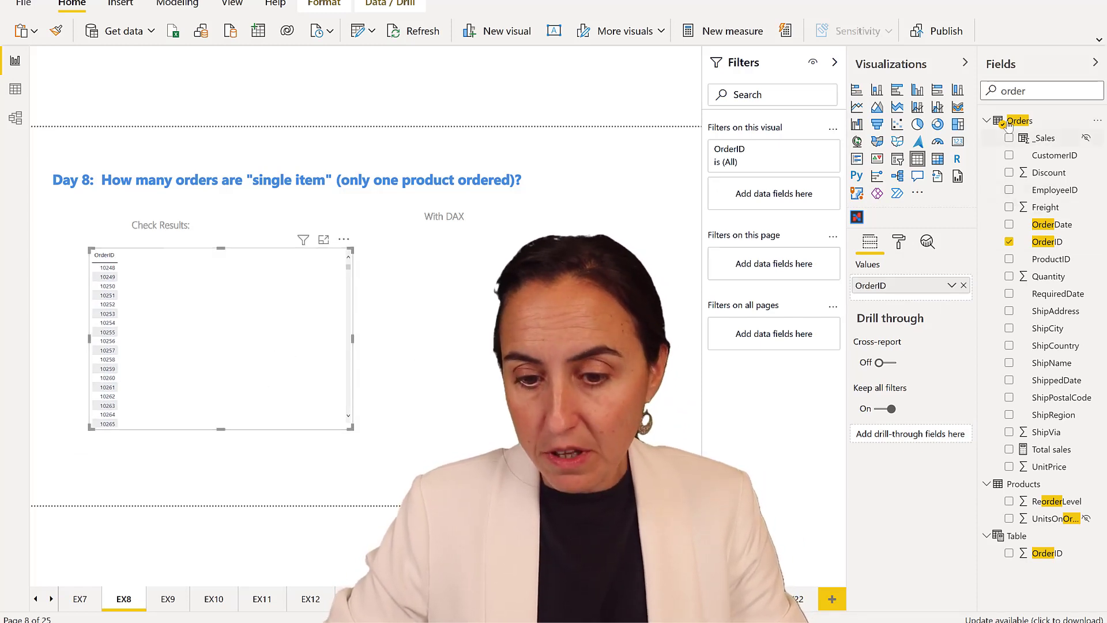
Add Orders ProductID to the table's values alongside OrderID.
{"action": "left_click_drag", "start_coordinate": [1033, 90], "coordinate": [996, 92]}
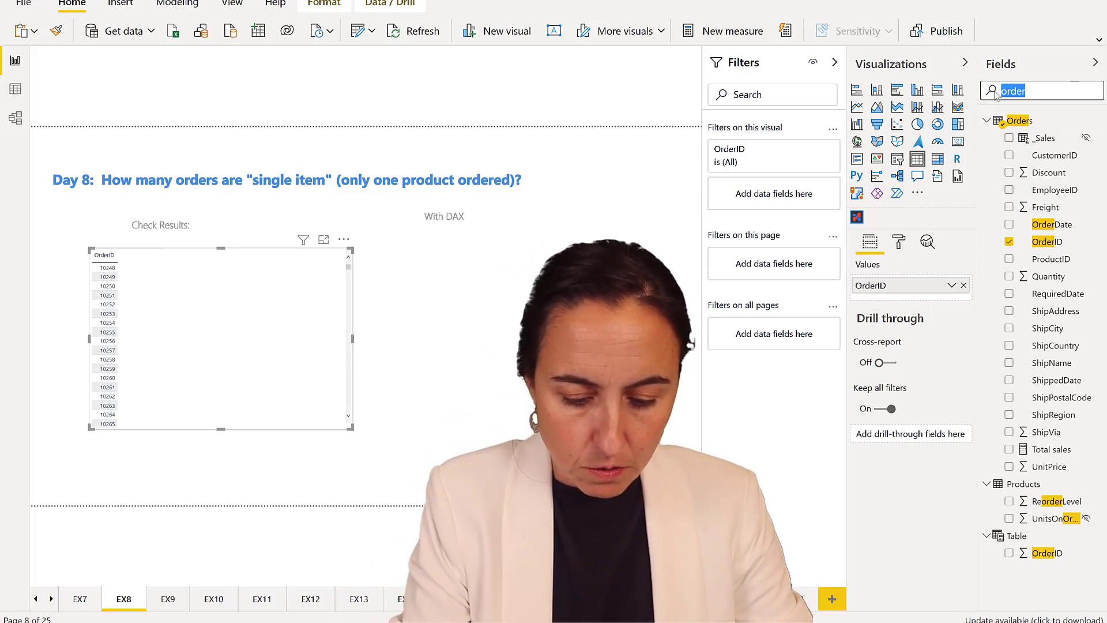
{"action": "type", "text": "produ"}
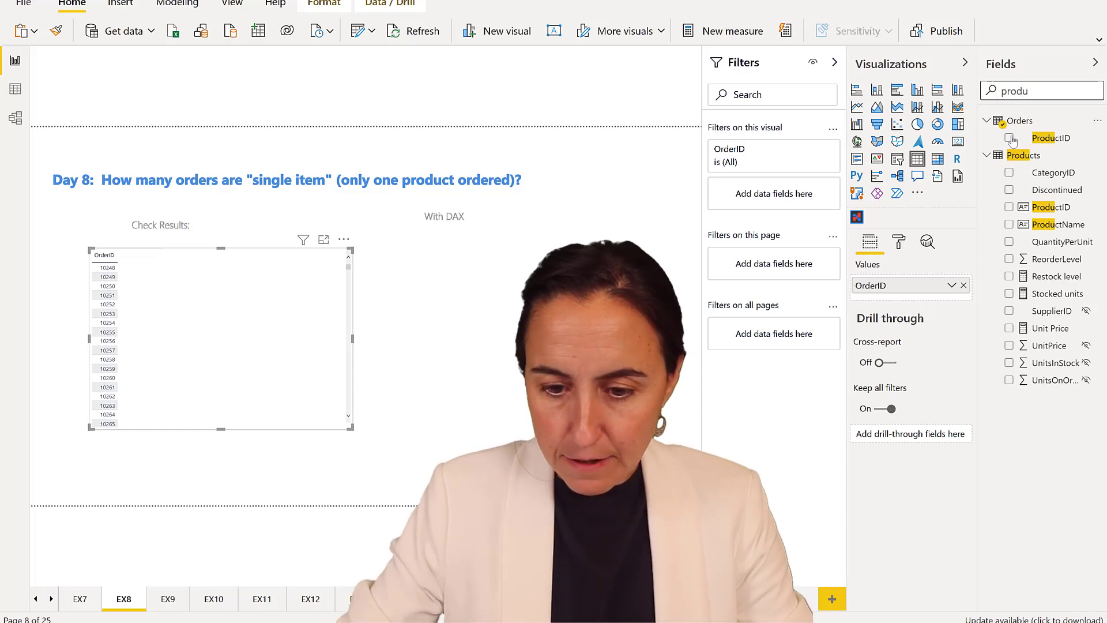
{"action": "left_click_drag", "start_coordinate": [1050, 141], "coordinate": [176, 353]}
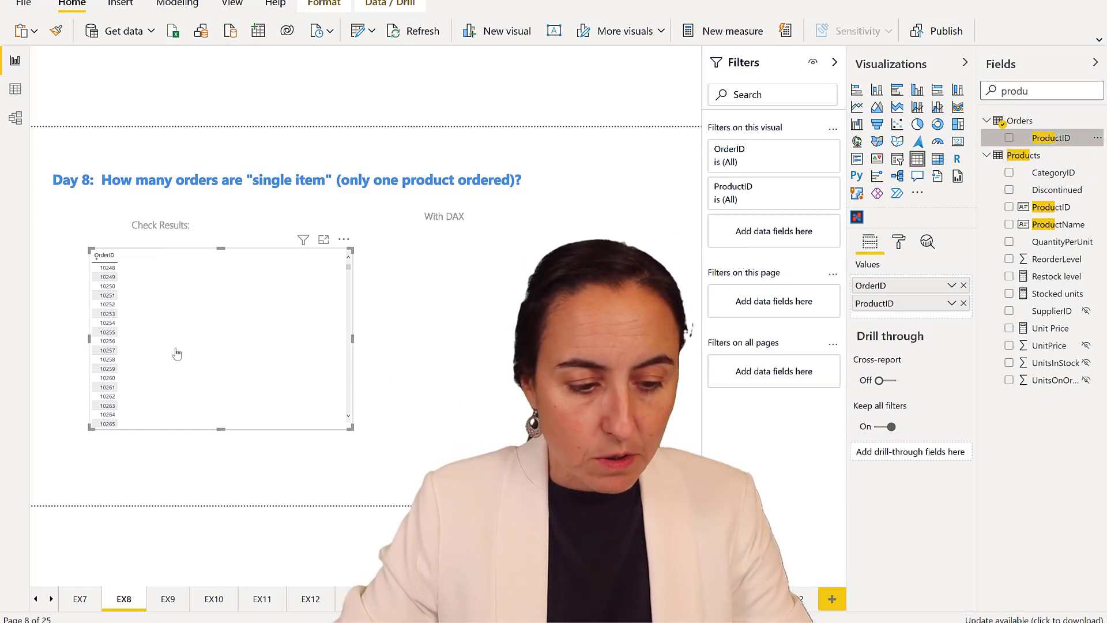
{"action": "left_click", "coordinate": [952, 304]}
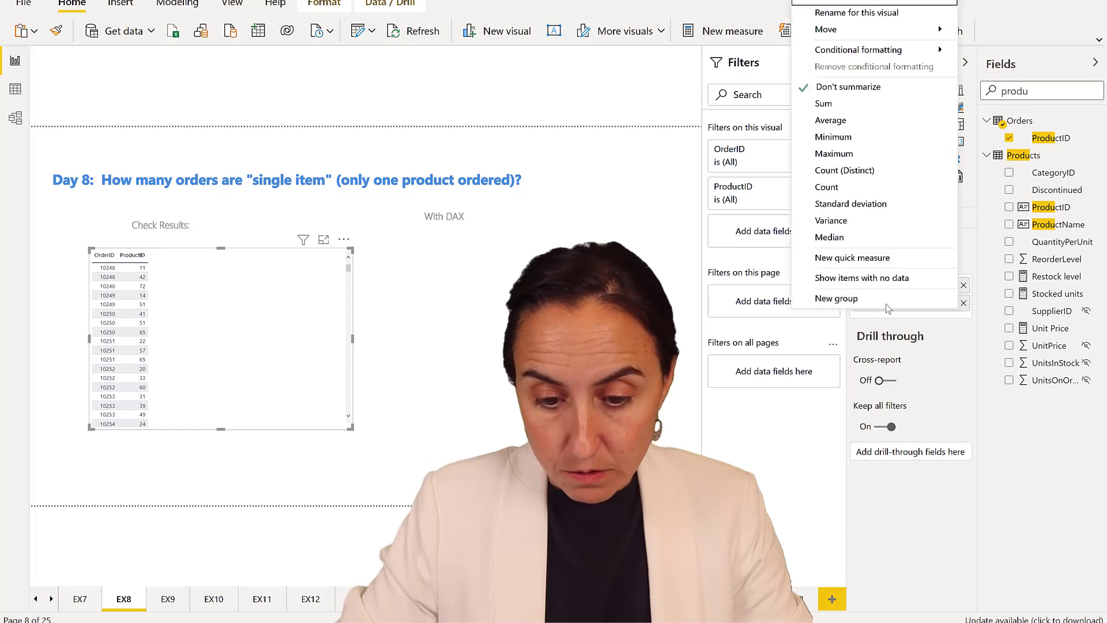
Set ProductID to Count (Distinct), filter the visual to counts equal to 1, and narrow the table.
{"action": "left_click", "coordinate": [859, 170]}
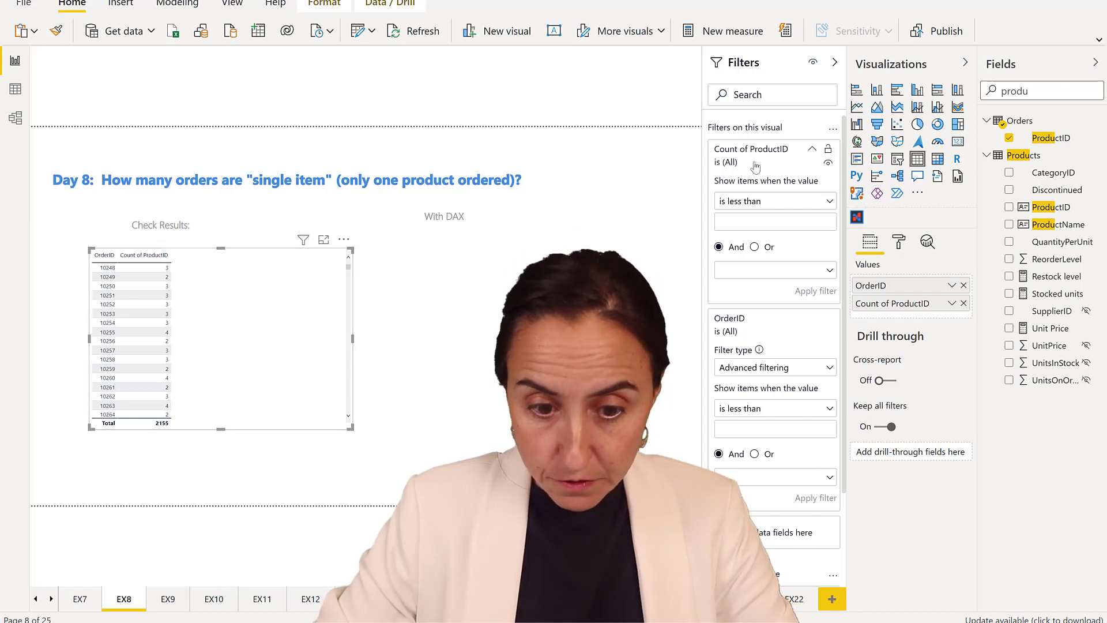
{"action": "left_click", "coordinate": [747, 201]}
{"action": "left_click", "coordinate": [722, 290]}
{"action": "type", "text": "1"}
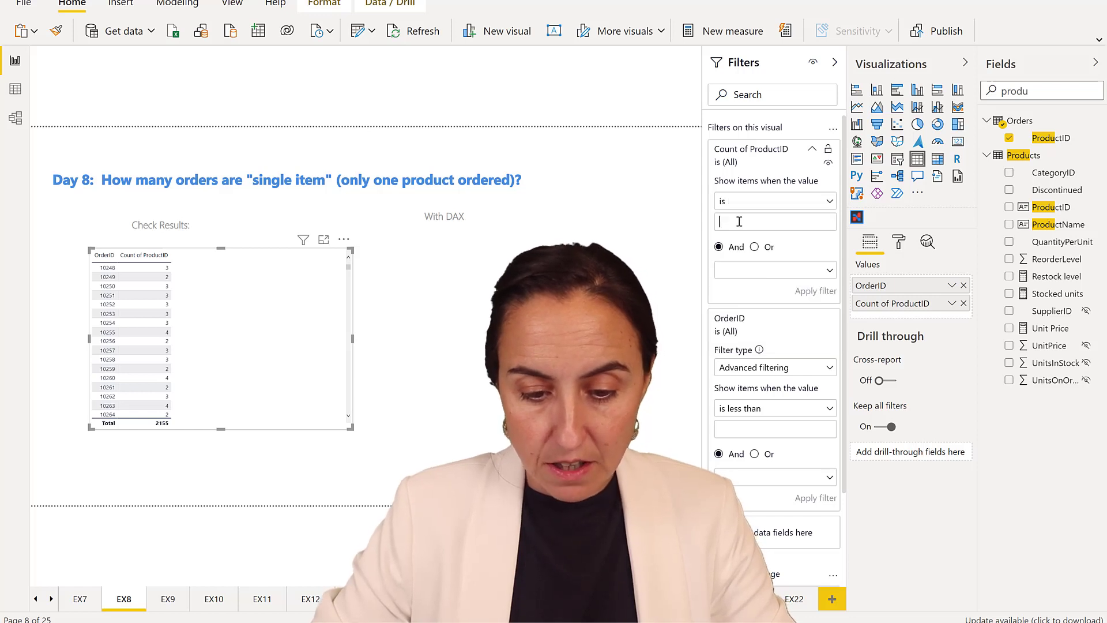
{"action": "left_click", "coordinate": [816, 291]}
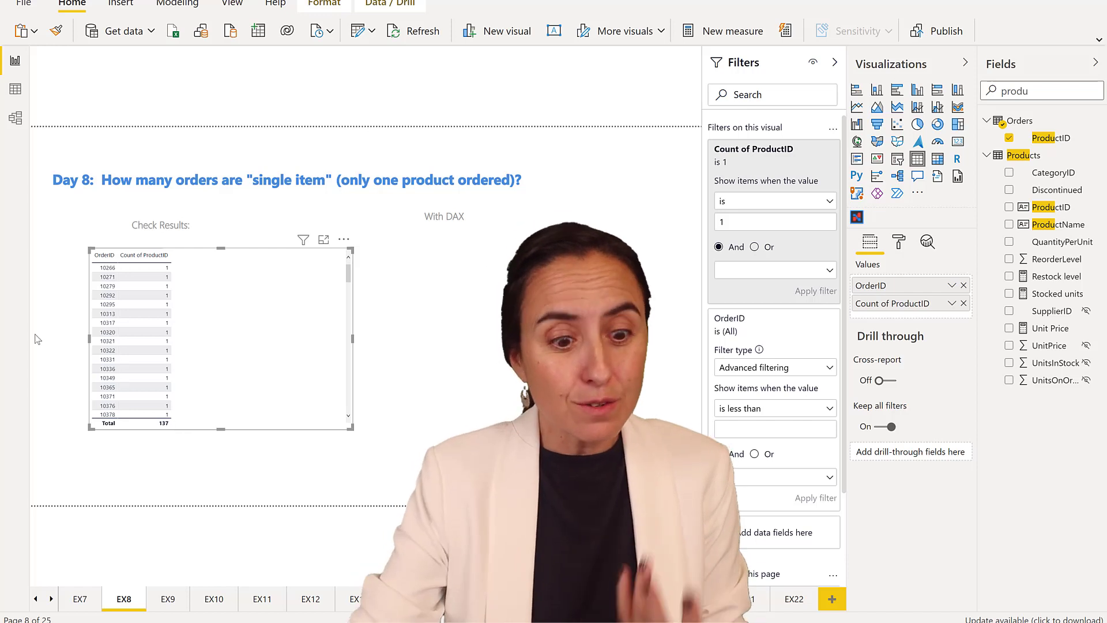
{"action": "left_click", "coordinate": [108, 397]}
{"action": "mouse_move", "coordinate": [351, 339]}
{"action": "left_mouse_down"}
{"action": "mouse_move", "coordinate": [323, 337]}
{"action": "mouse_move", "coordinate": [339, 339]}
{"action": "left_mouse_up"}
Narrow the check table further by pulling its right edge inward.
{"action": "left_click", "coordinate": [351, 340]}
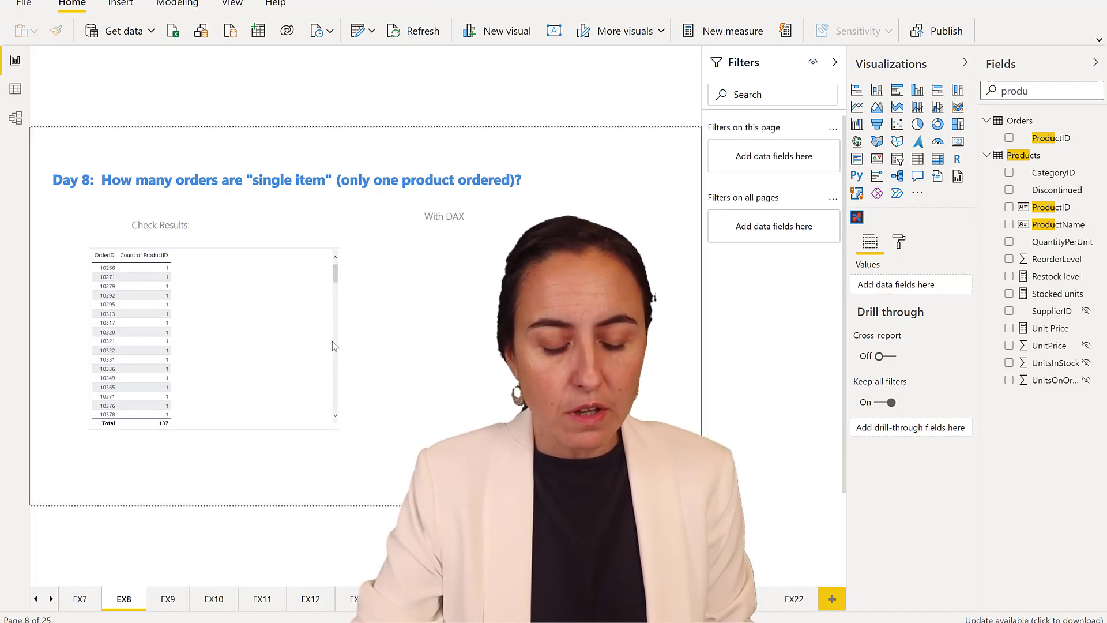
{"action": "left_click", "coordinate": [336, 350]}
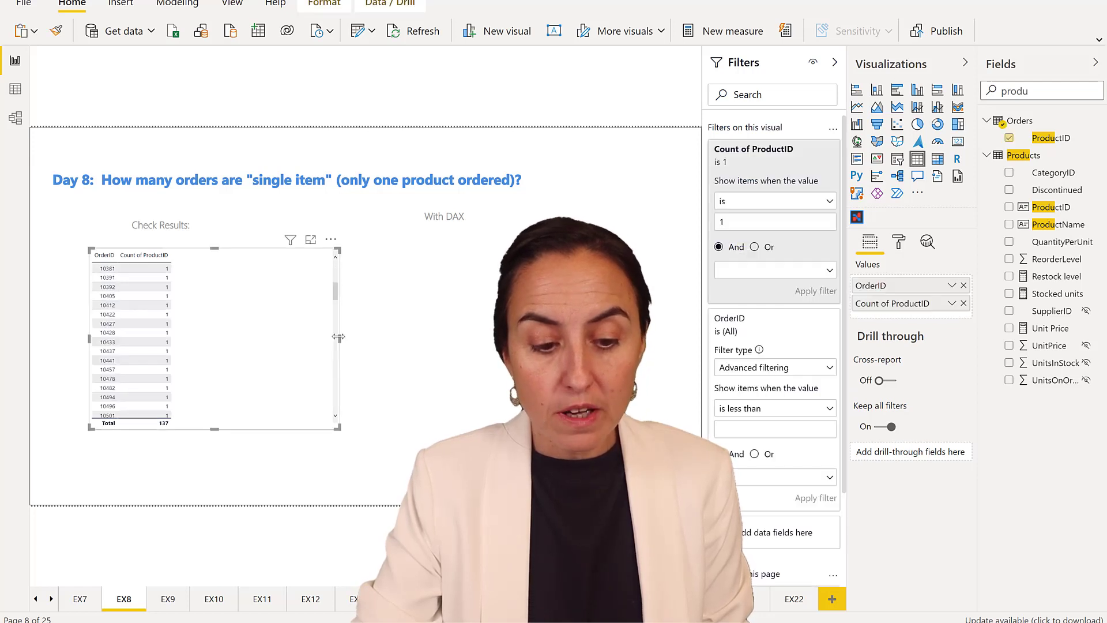
{"action": "left_click_drag", "start_coordinate": [340, 339], "coordinate": [259, 337]}
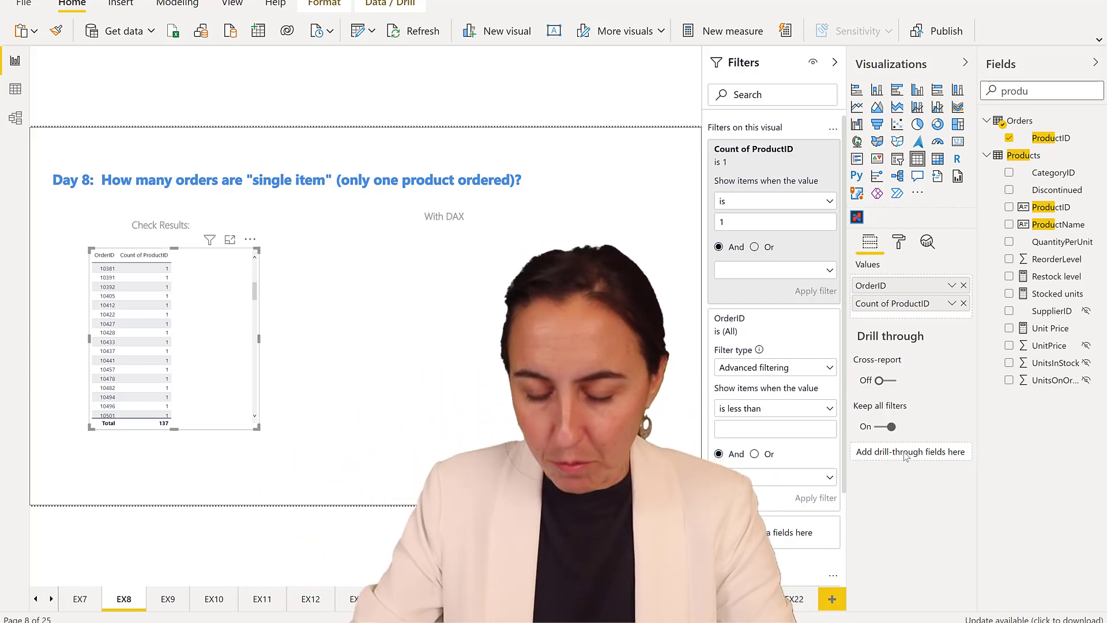
Deselect the table and clear the Fields search text so all tables show.
{"action": "key", "text": "Escape"}
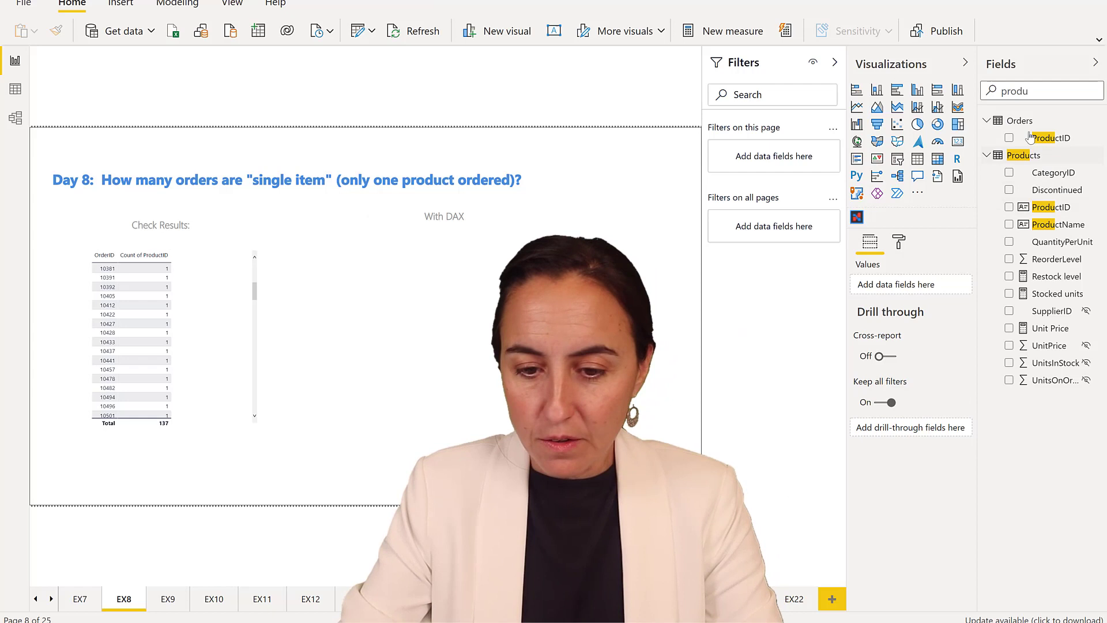
{"action": "key", "text": "ctrl+a"}
{"action": "key", "text": "BackSpace"}
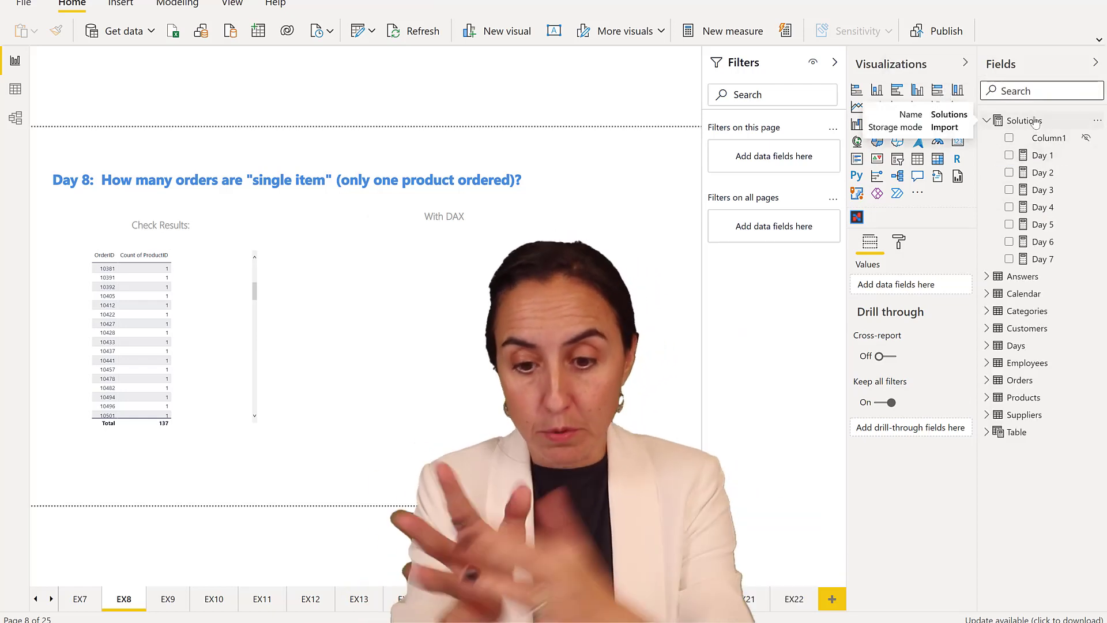
Start a new measure named Day 8.1 in the Solutions table.
{"action": "right_click", "coordinate": [1036, 122]}
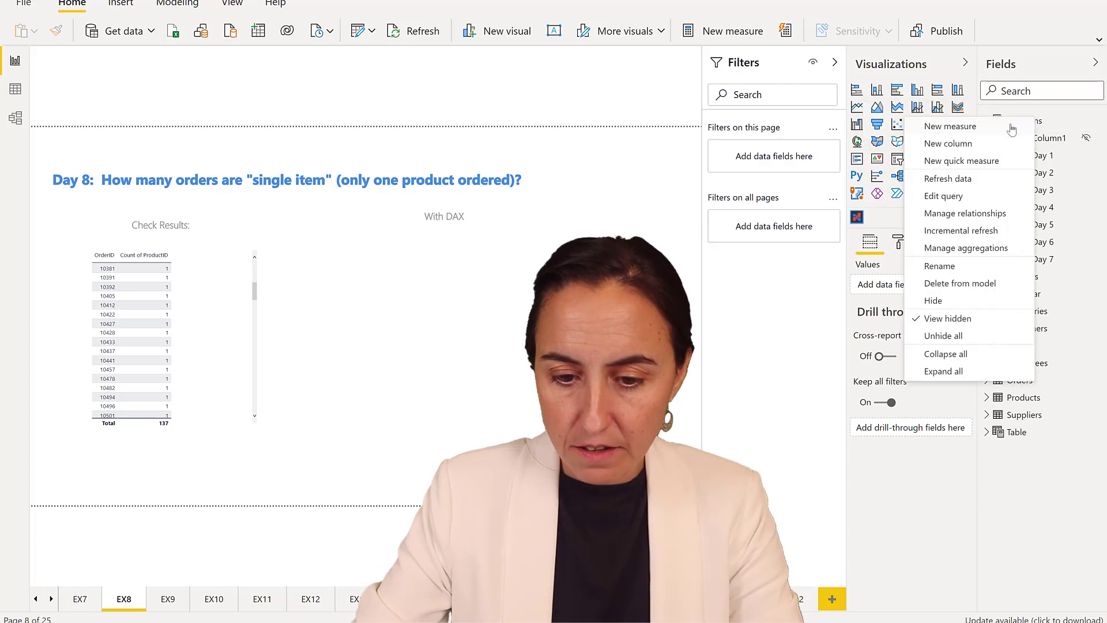
{"action": "key", "text": "Escape"}
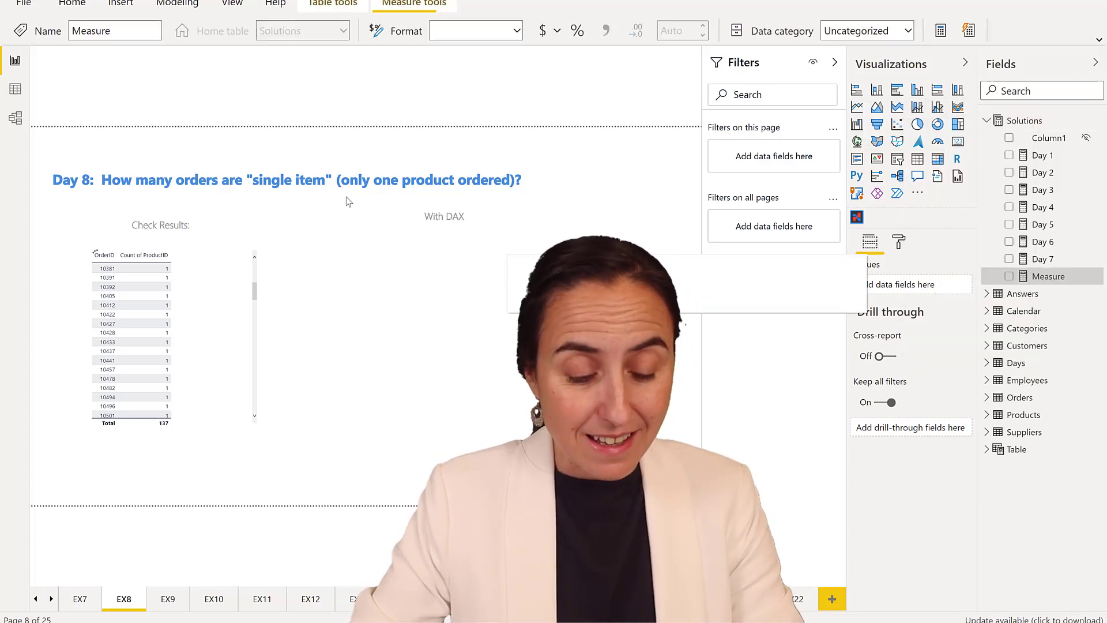
{"action": "type", "text": "Day "}
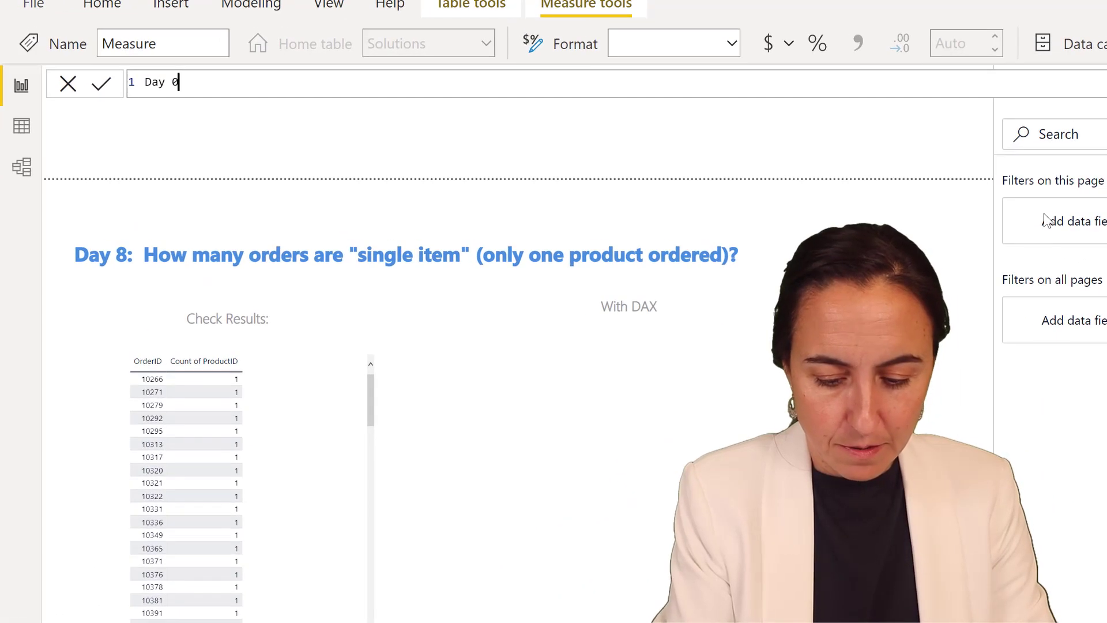
{"action": "type", "text": "8.1 ="}
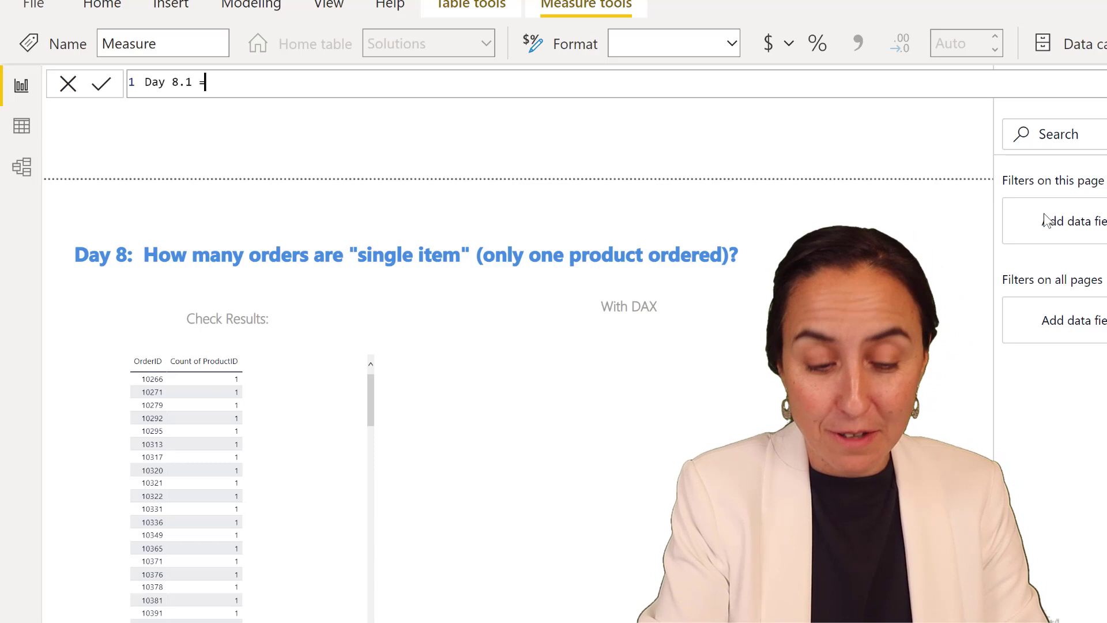
{"action": "key", "text": "shift+Return"}
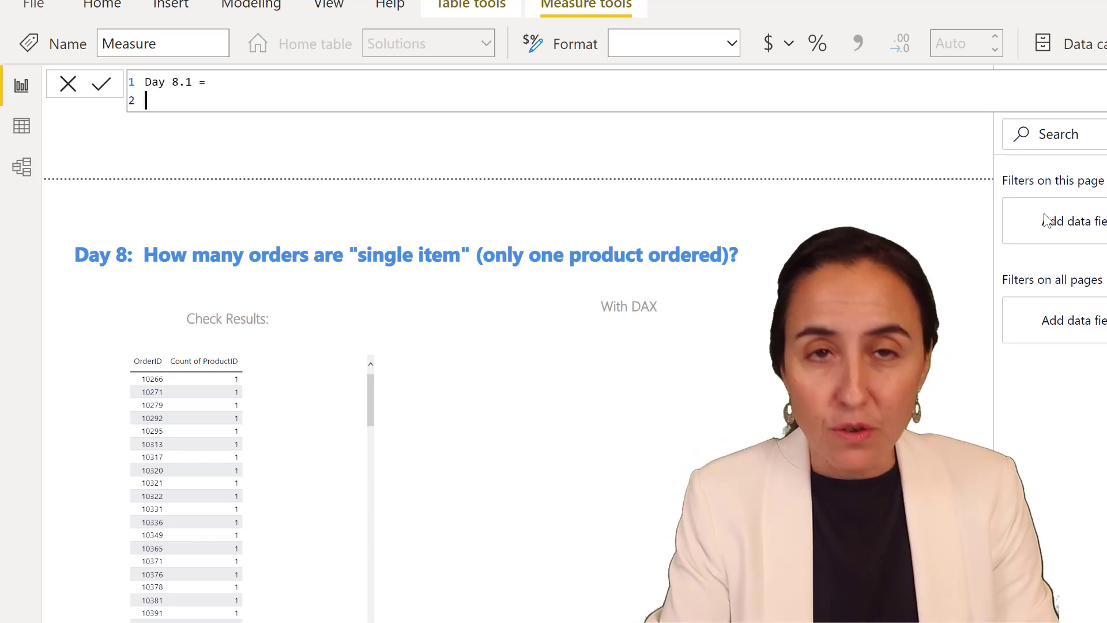
Add a VAR line computing COUNTA(Orders[ProductID]).
{"action": "type", "text": "VAR numberofproducts ="}
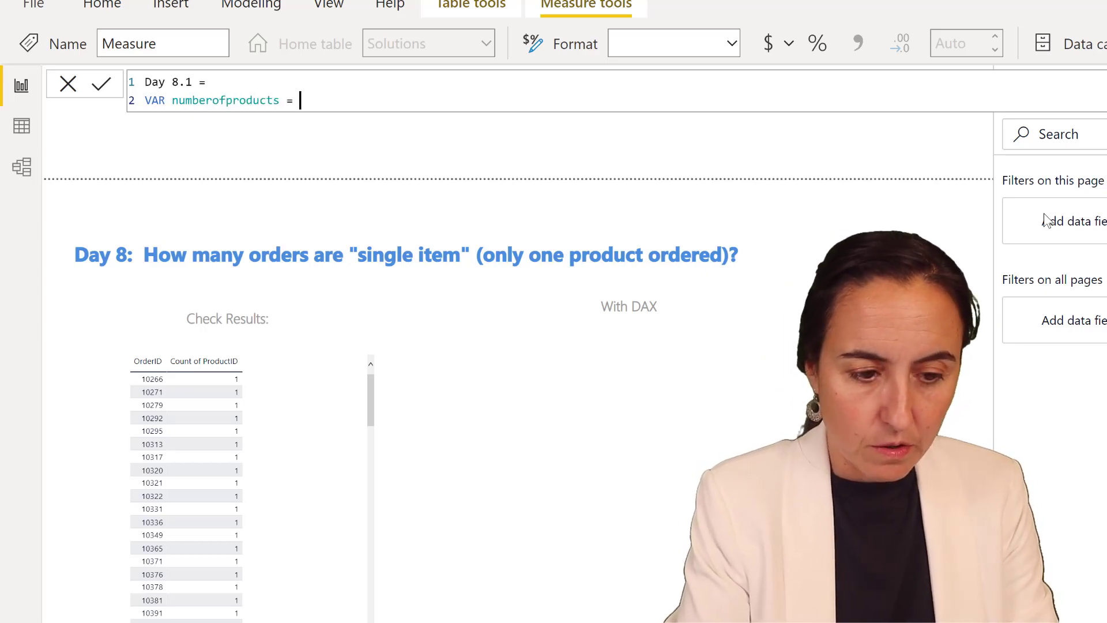
{"action": "type", "text": "coun"}
{"action": "key", "text": "Down"}
{"action": "key", "text": "Tab"}
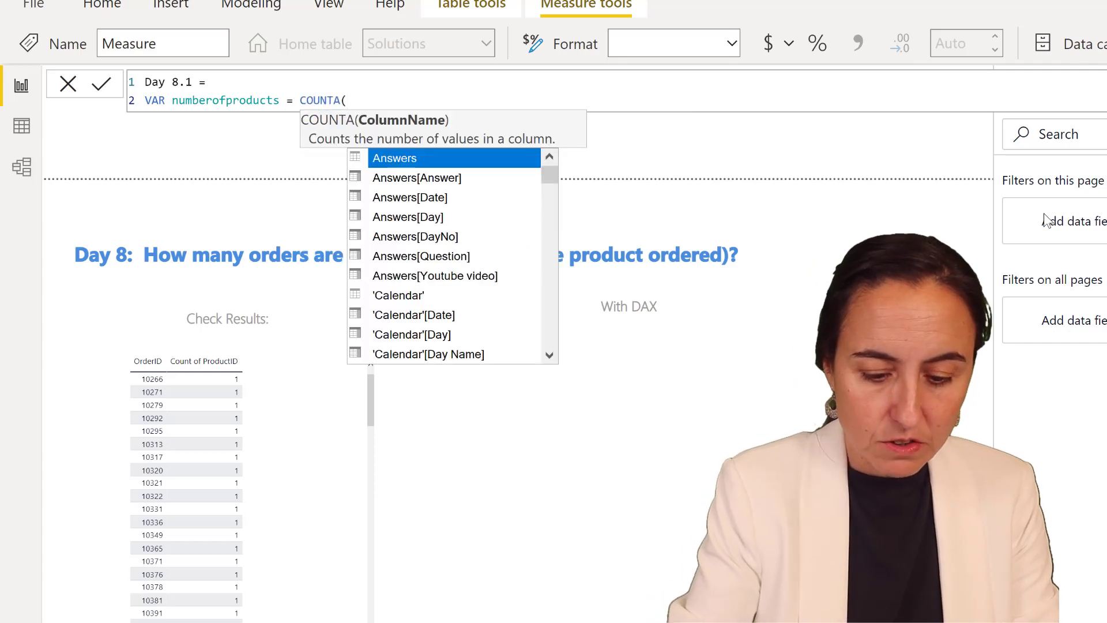
{"action": "type", "text": "orde"}
{"action": "key", "text": "Down"}
{"action": "key", "text": "Down"}
{"action": "key", "text": "Down"}
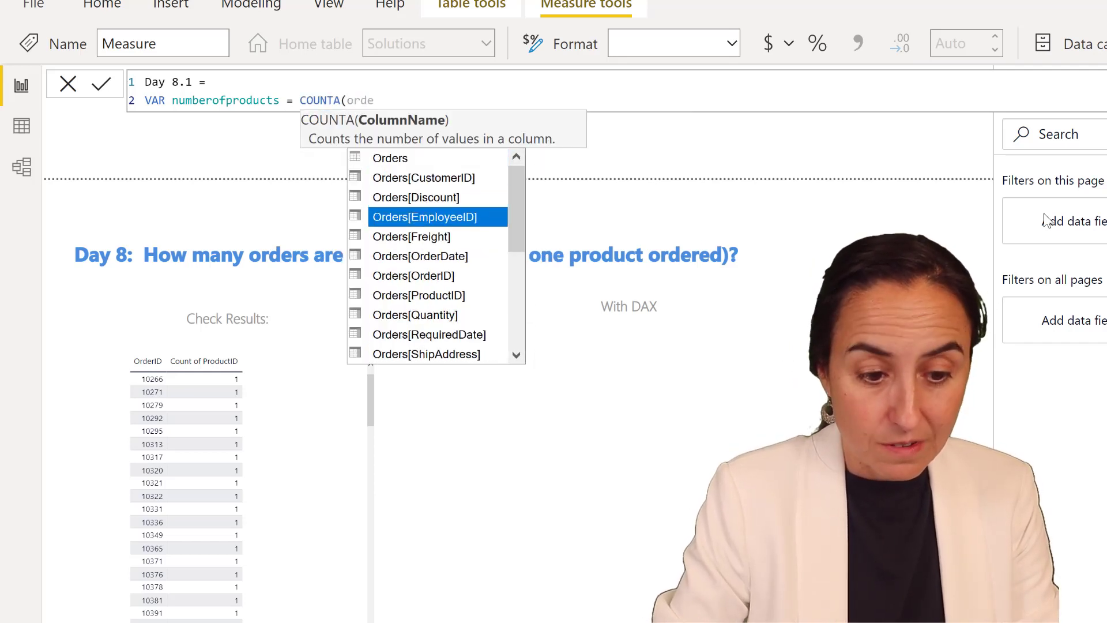
{"action": "key", "text": "Down"}
{"action": "key", "text": "Down"}
{"action": "key", "text": "Down"}
{"action": "key", "text": "Down"}
{"action": "key", "text": "Tab"}
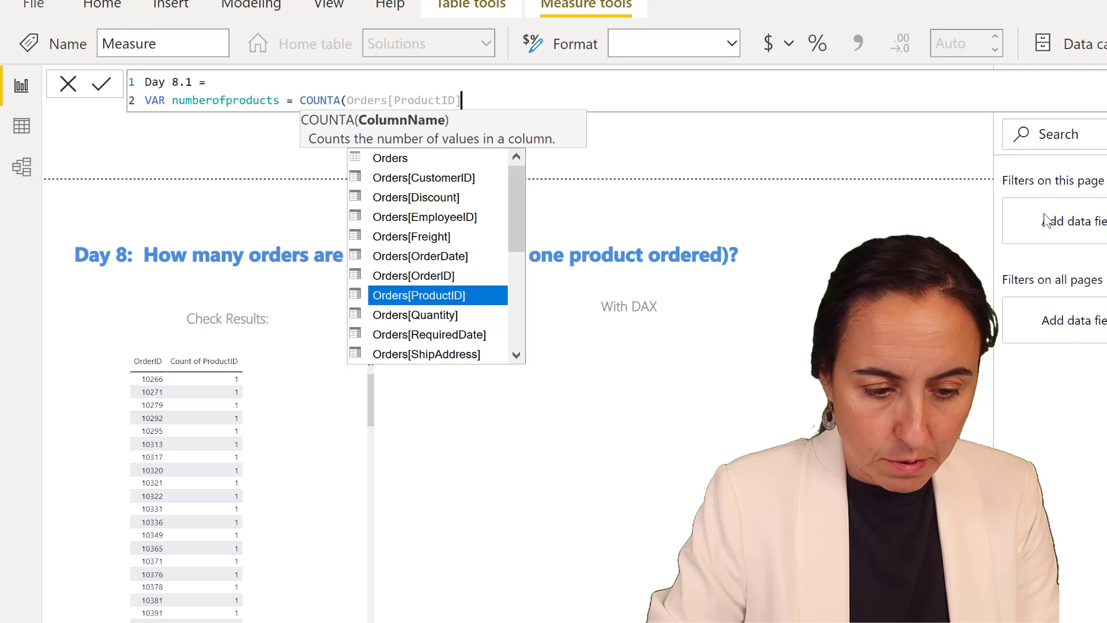
{"action": "type", "text": ")"}
{"action": "key", "text": "shift+Return"}
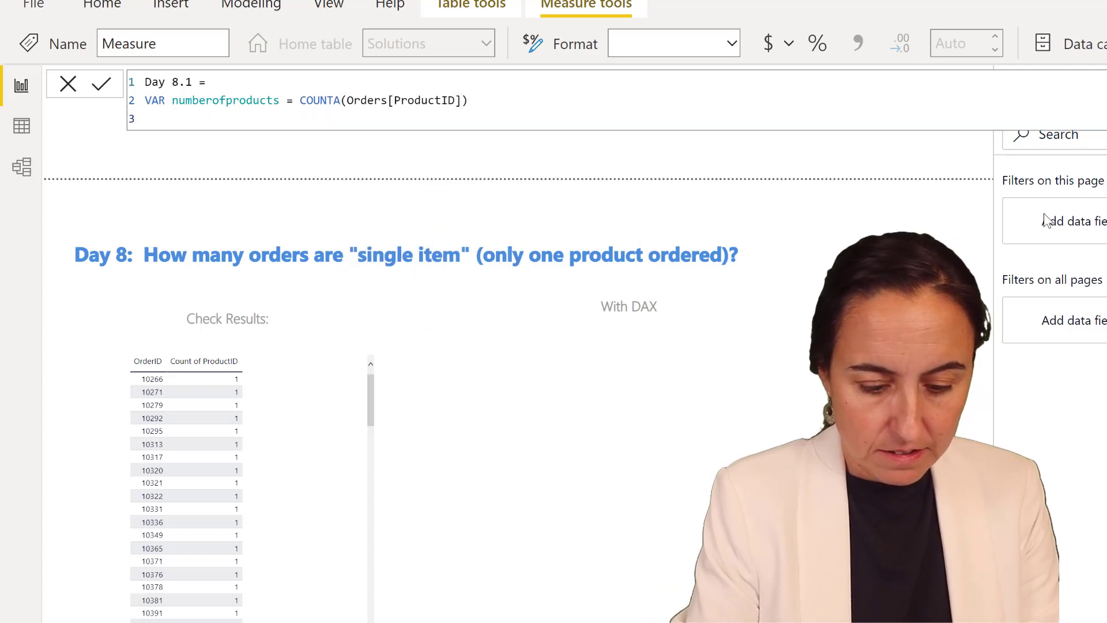
Add a return line starting CALCULATE(COUNTA(Orders[OrderID]),.
{"action": "type", "text": "return"}
{"action": "key", "text": "shift+Return"}
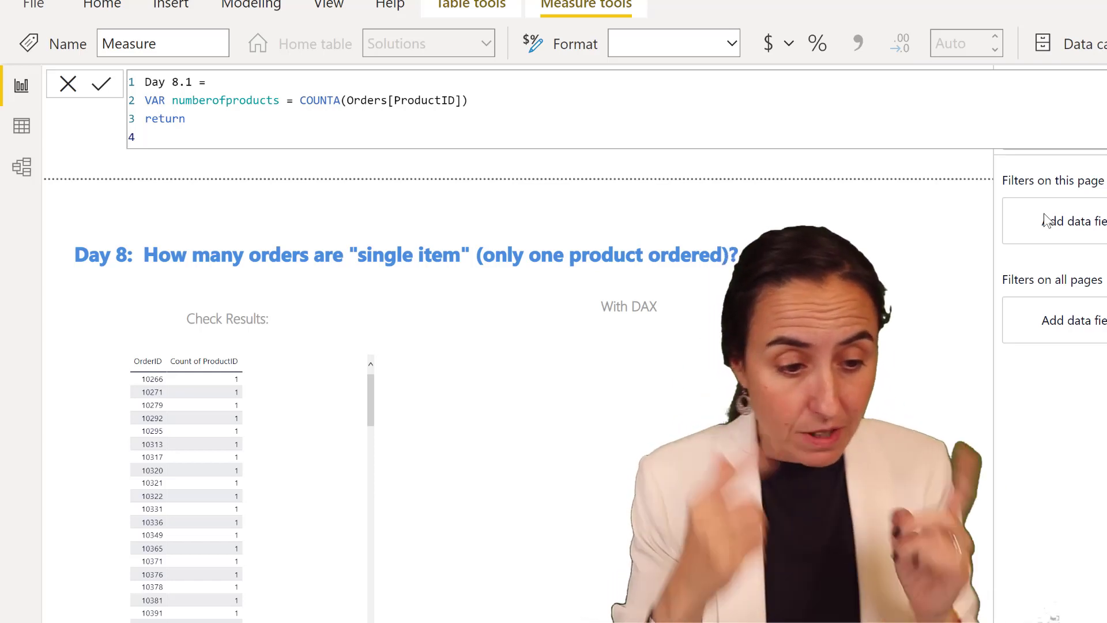
{"action": "type", "text": "cal"}
{"action": "key", "text": "Tab"}
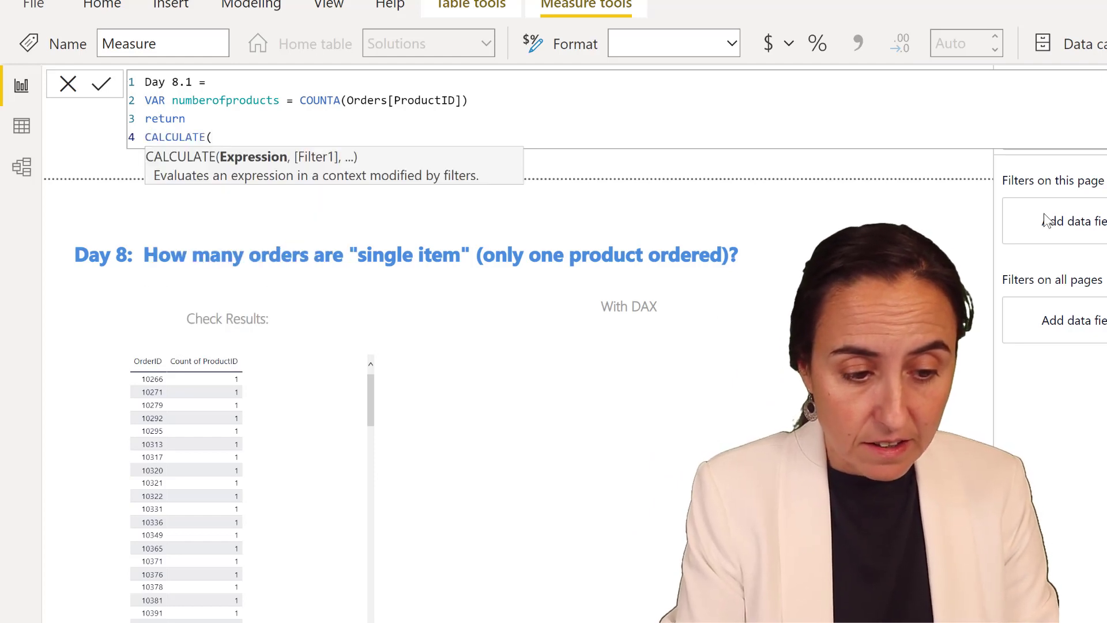
{"action": "type", "text": "counta"}
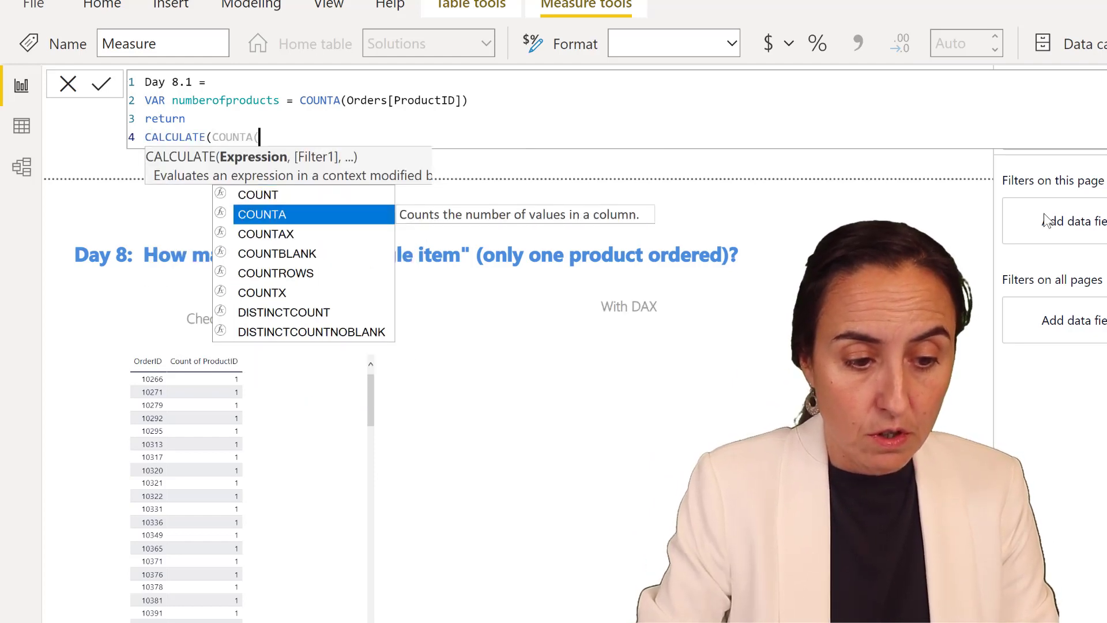
{"action": "key", "text": "Tab"}
{"action": "type", "text": "order"}
{"action": "key", "text": "Down"}
{"action": "key", "text": "Down"}
{"action": "key", "text": "Down"}
{"action": "key", "text": "Down"}
{"action": "key", "text": "Down"}
{"action": "key", "text": "Down"}
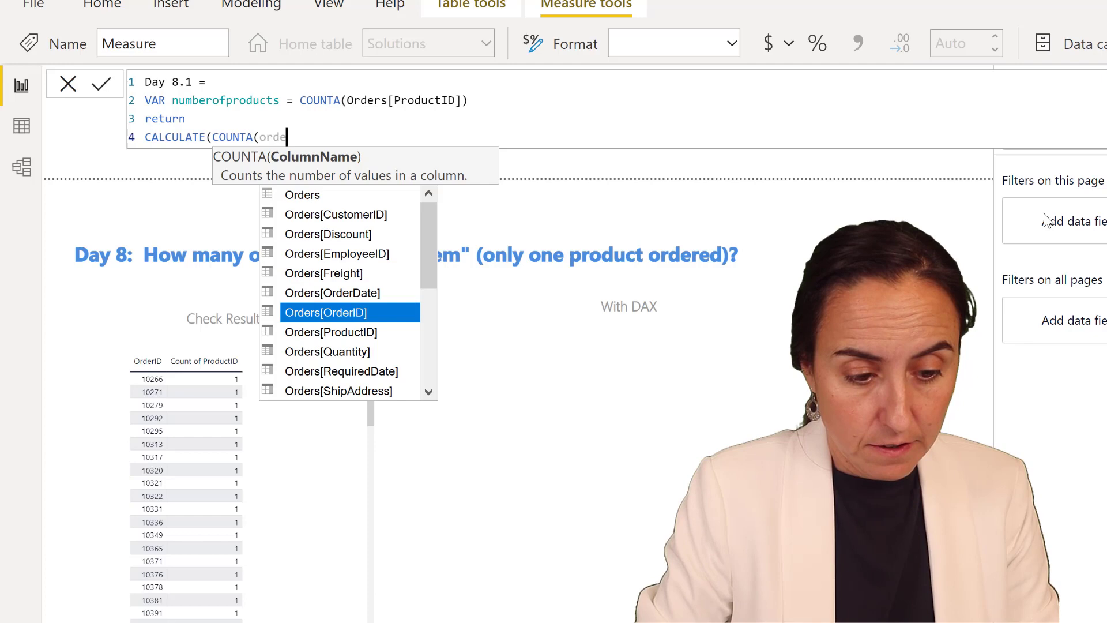
{"action": "key", "text": "Tab"}
{"action": "type", "text": ")"}
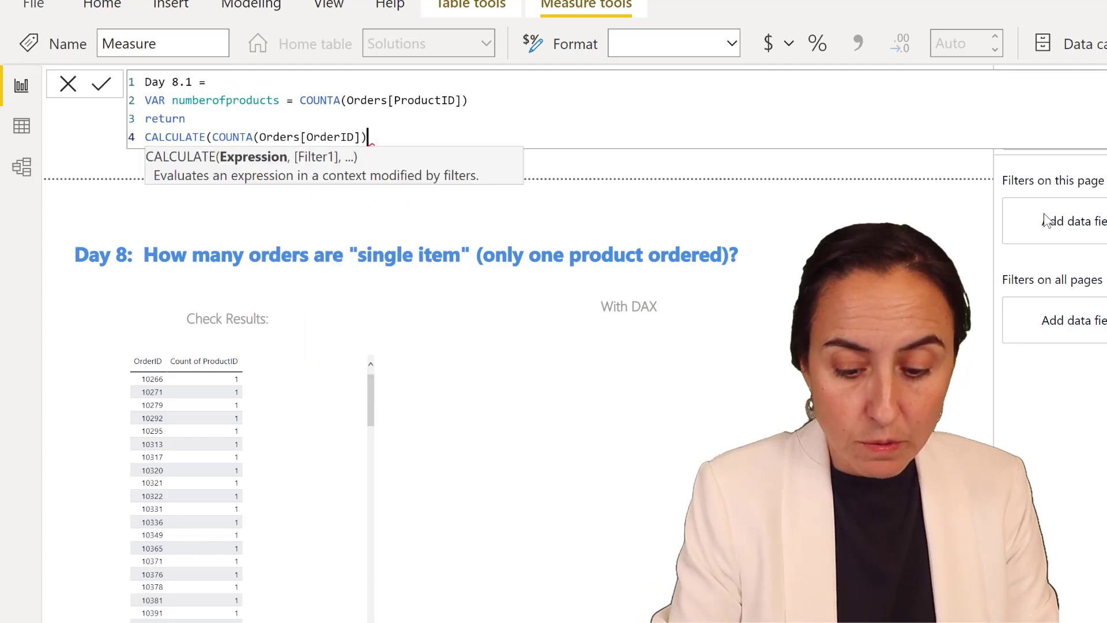
{"action": "type", "text": ","}
Finish with FILTER(Orders, numberofproducts=1) and commit the Day 8.1 measure.
{"action": "key", "text": "shift+Return"}
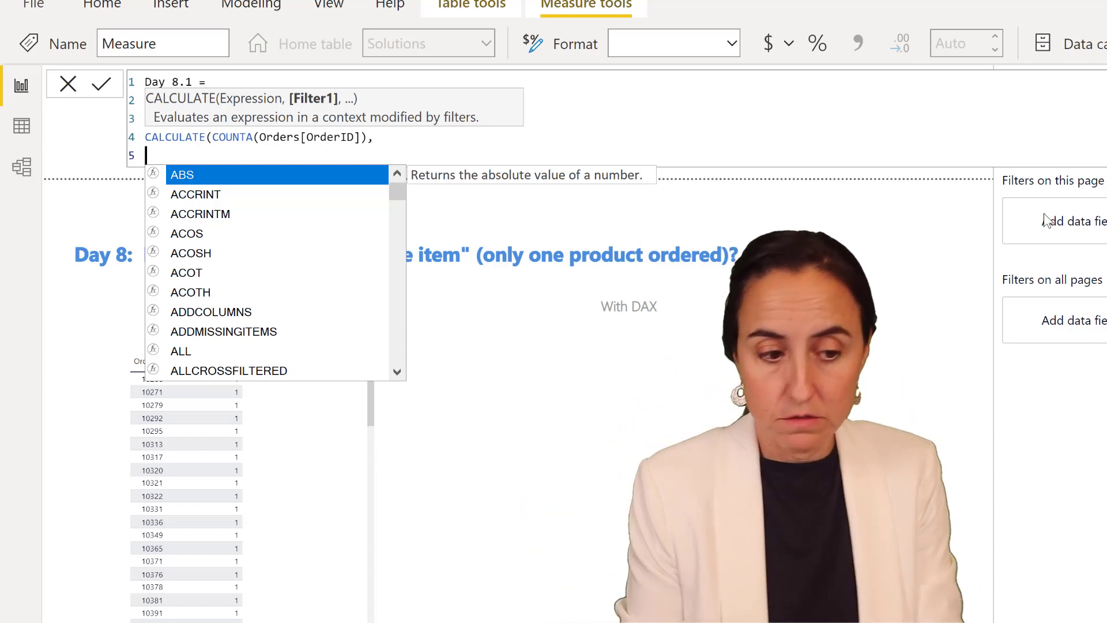
{"action": "type", "text": "fi"}
{"action": "key", "text": "Tab"}
{"action": "type", "text": "("}
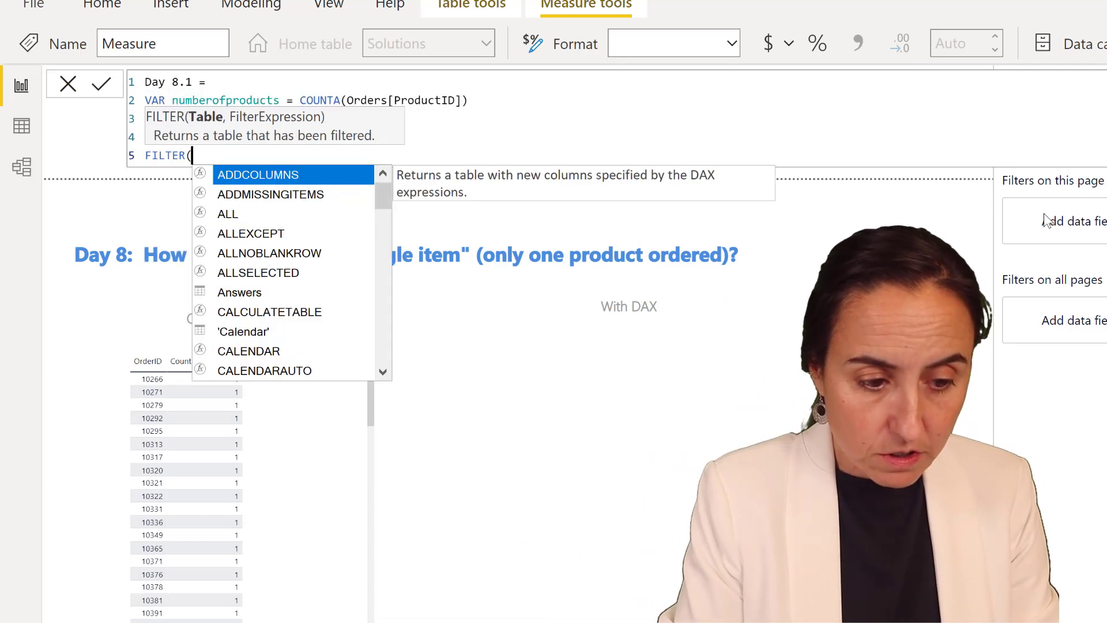
{"action": "type", "text": "orders"}
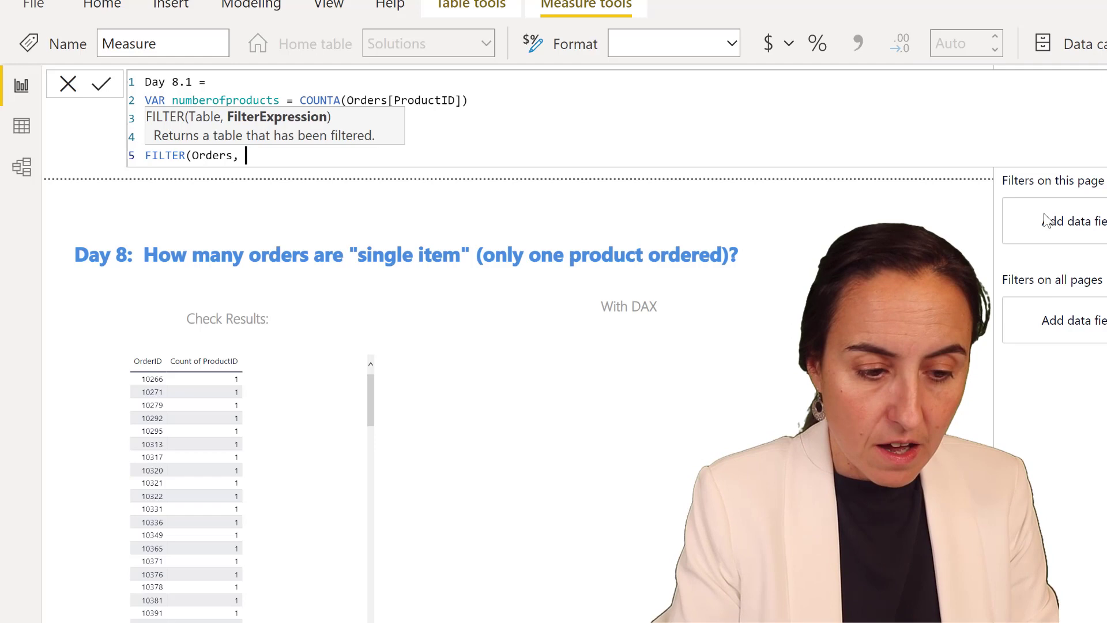
{"action": "type", "text": ", numb"}
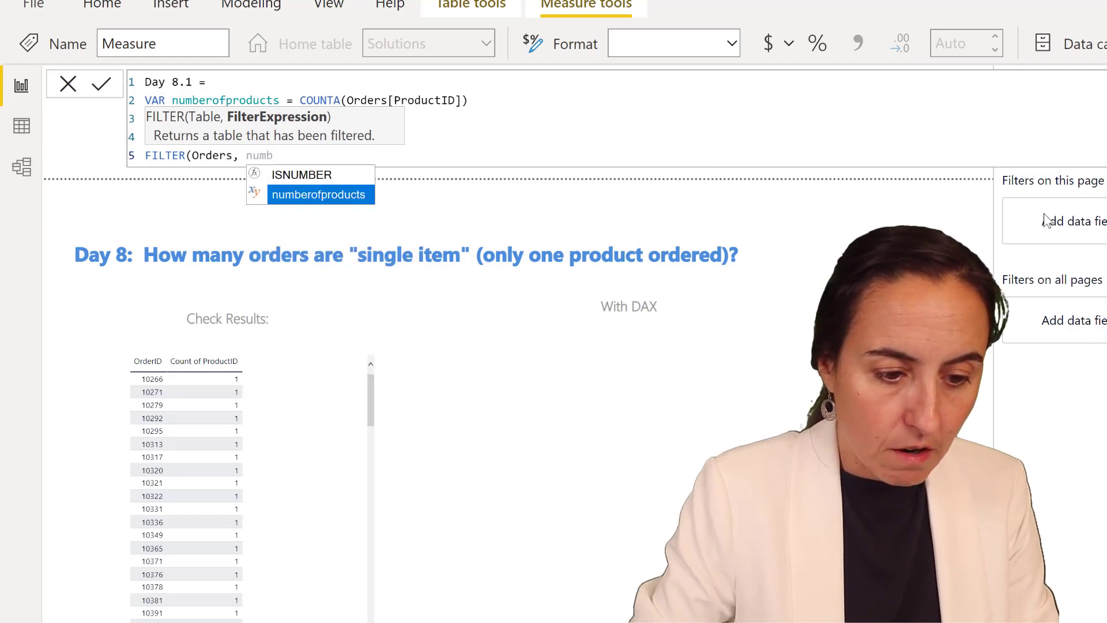
{"action": "key", "text": "Tab"}
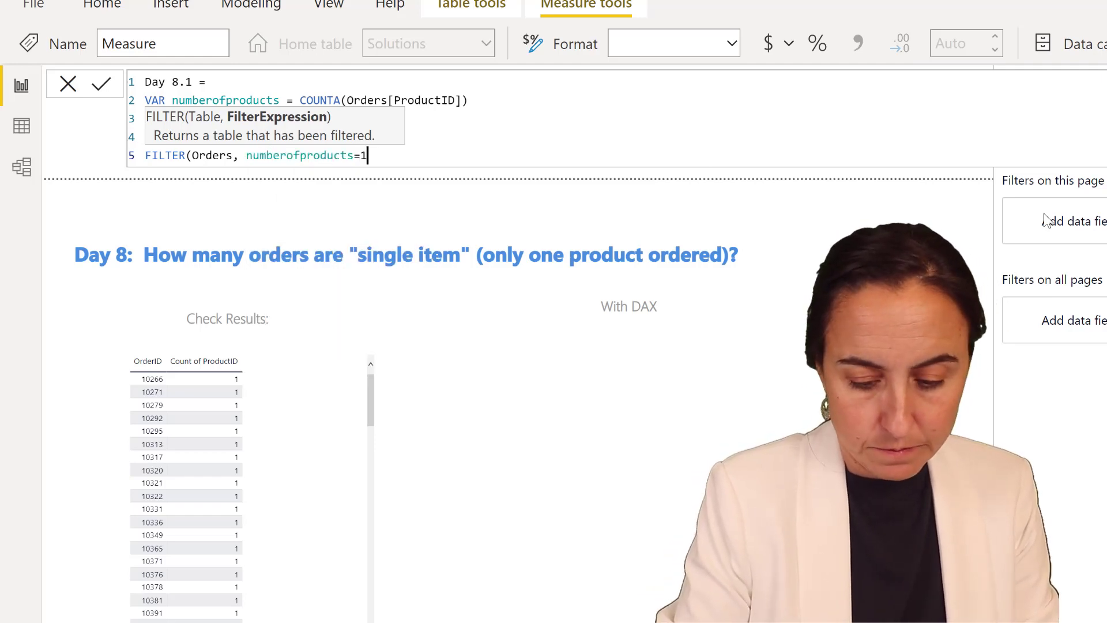
{"action": "type", "text": ")"}
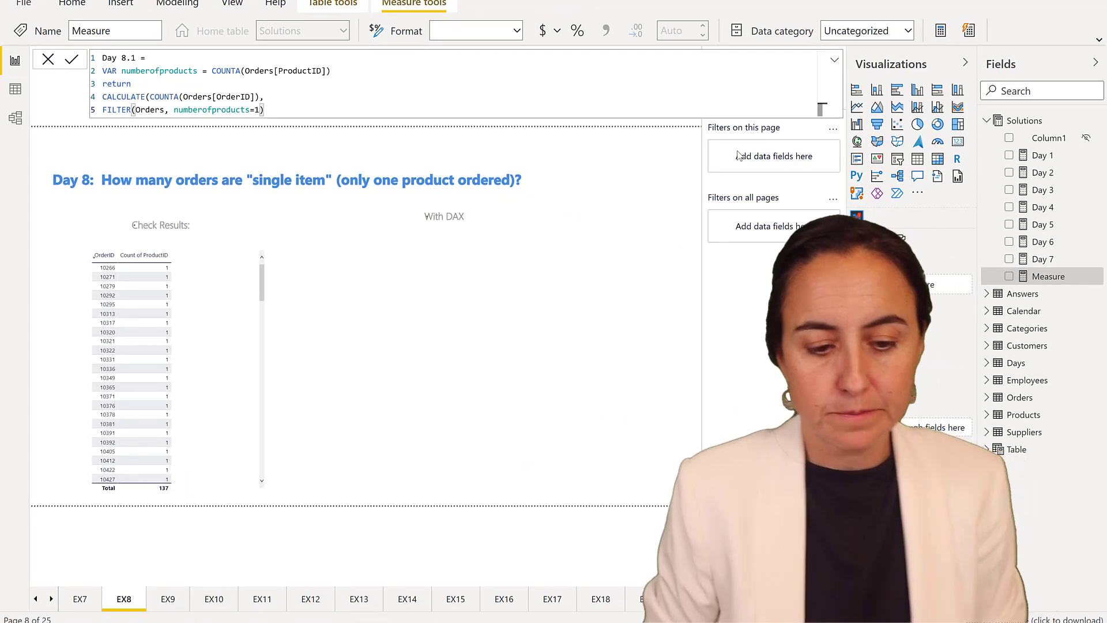
{"action": "key", "text": "Return"}
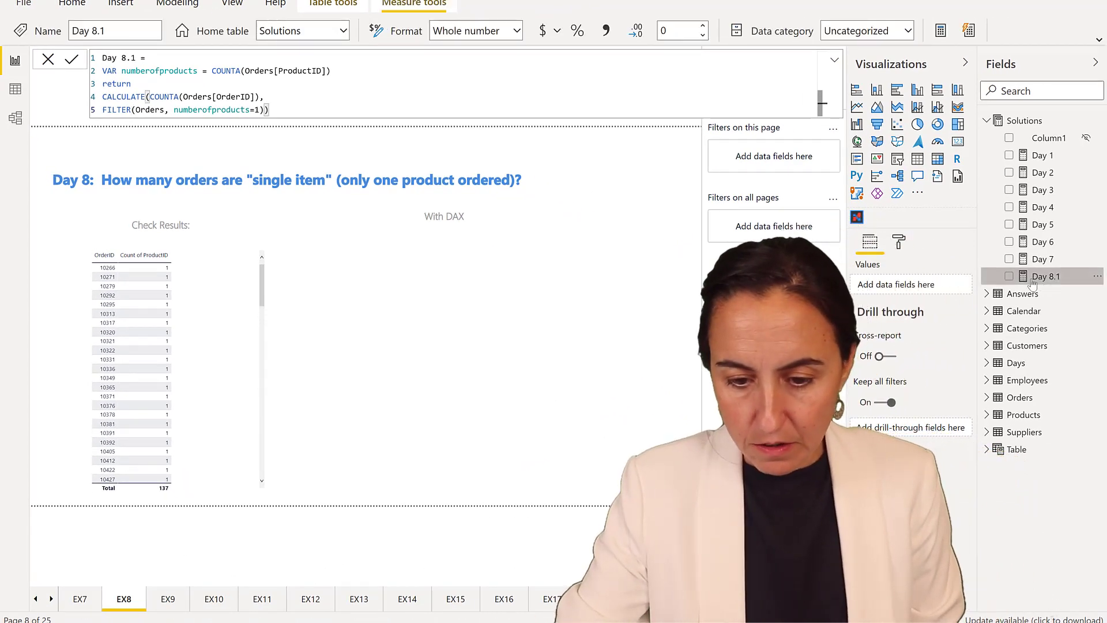
Add Day 8.1 as a column in the check table and scroll through its values.
{"action": "left_click_drag", "start_coordinate": [1032, 281], "coordinate": [254, 351]}
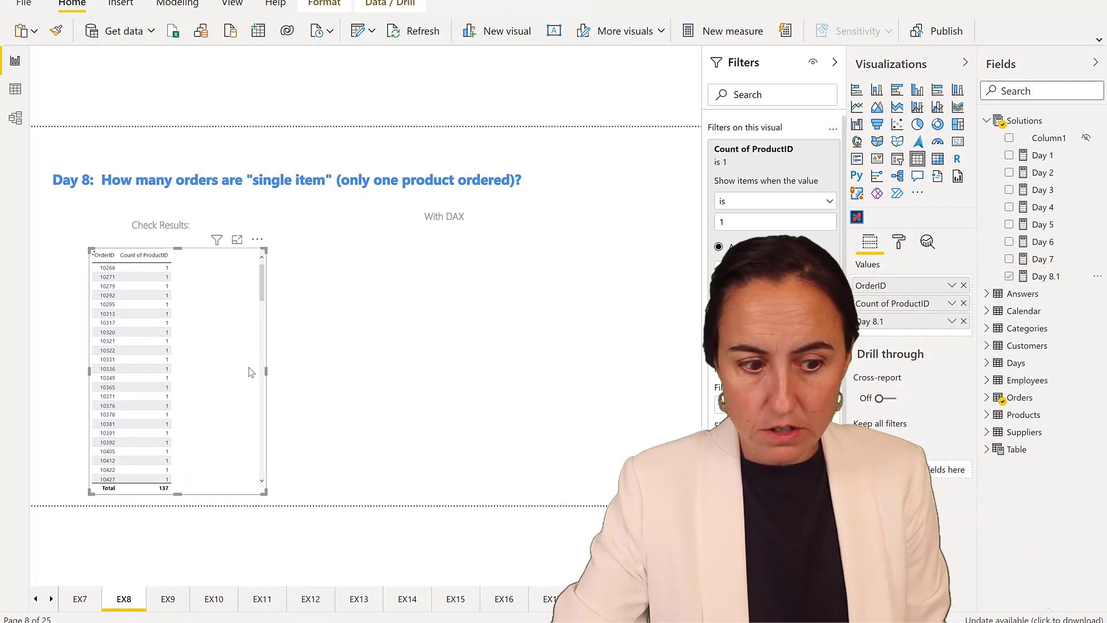
{"action": "scroll", "coordinate": [217, 408], "scroll_direction": "down", "scroll_amount": 15}
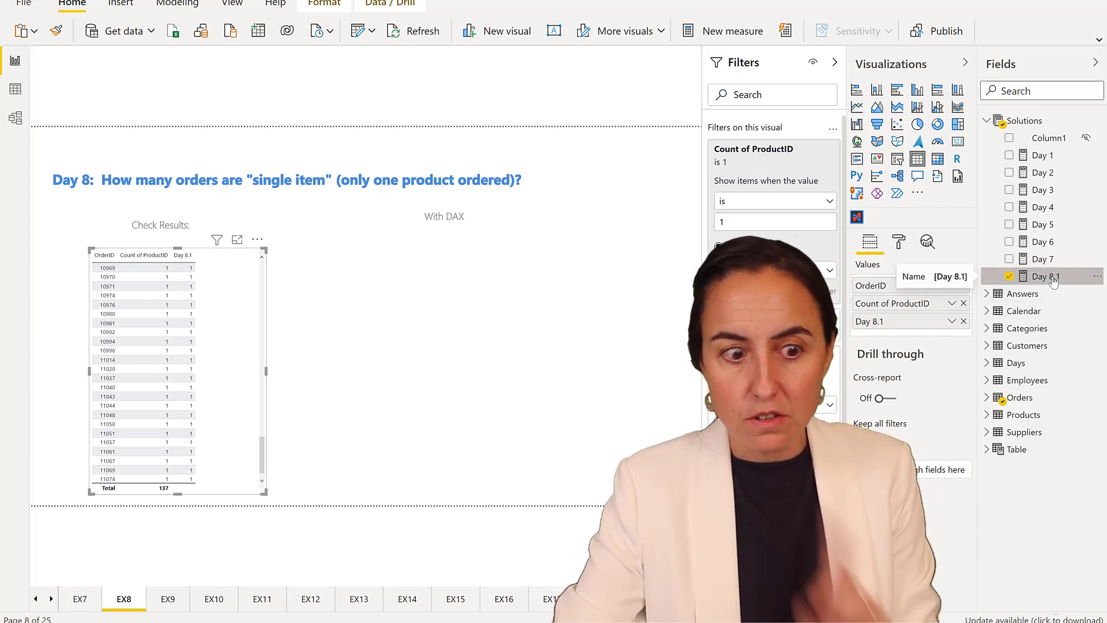
Start a new measure named Day 8.2 in the Solutions table.
{"action": "right_click", "coordinate": [1018, 123]}
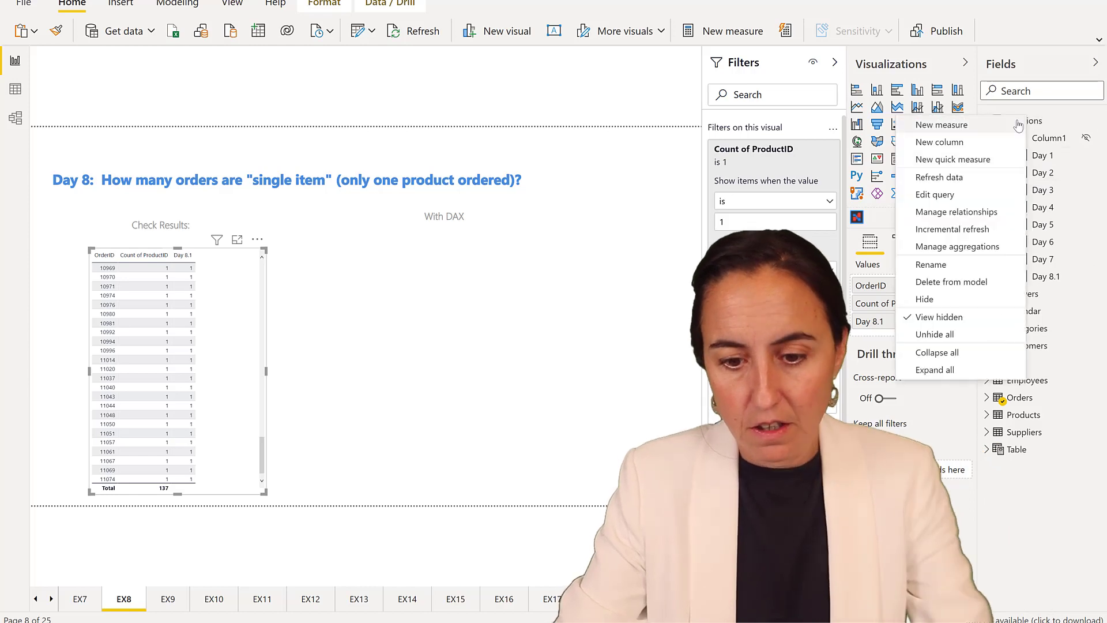
{"action": "left_click", "coordinate": [1018, 126]}
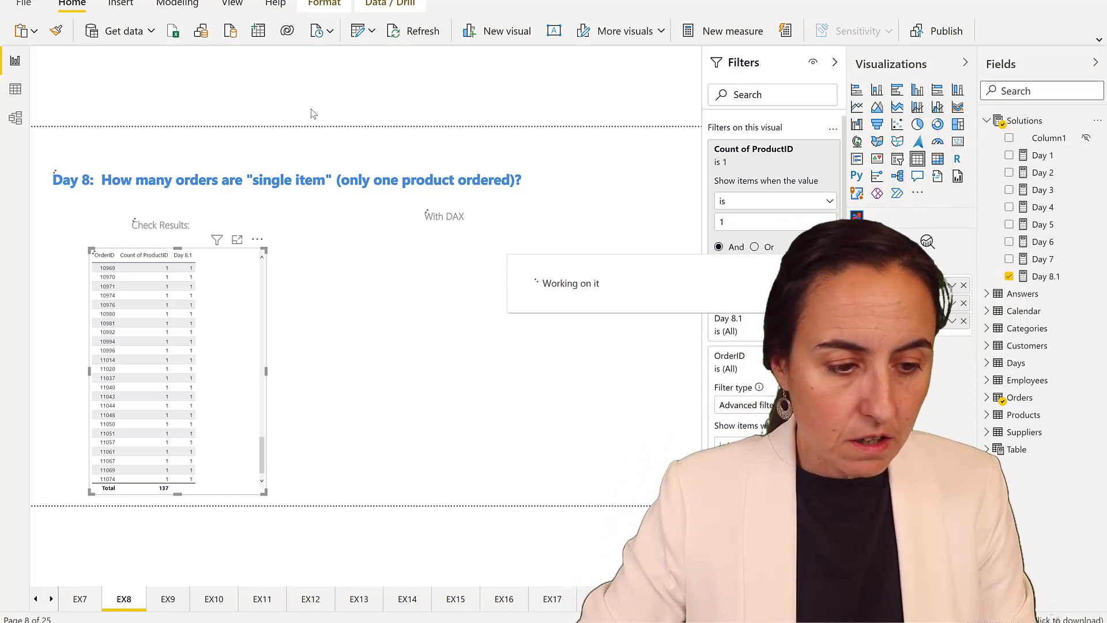
{"action": "type", "text": "D"}
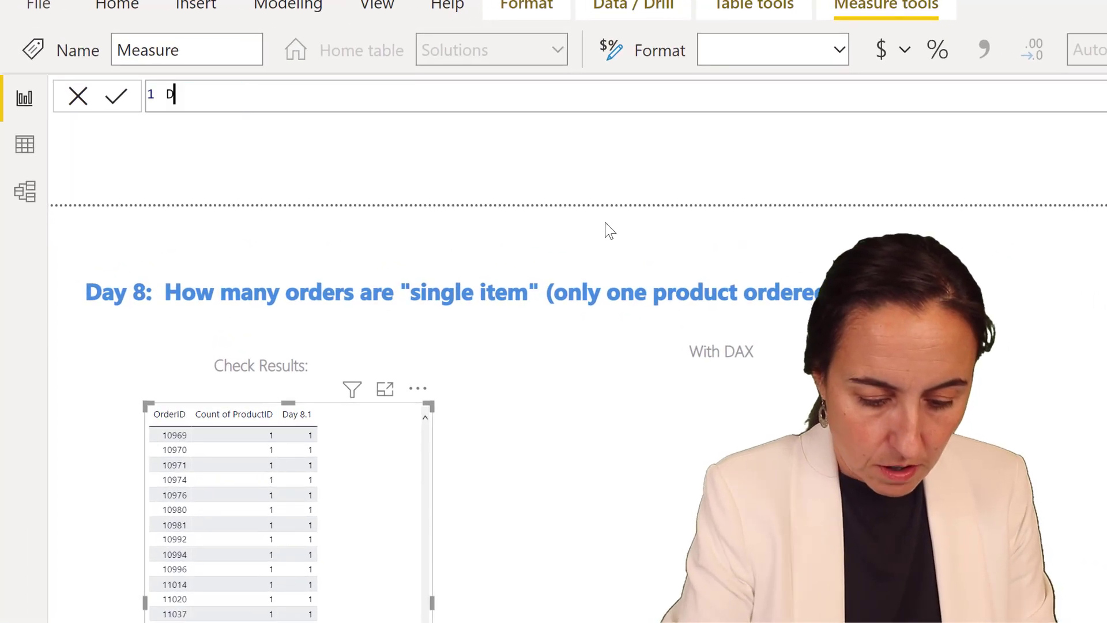
{"action": "type", "text": "ay 8.2"}
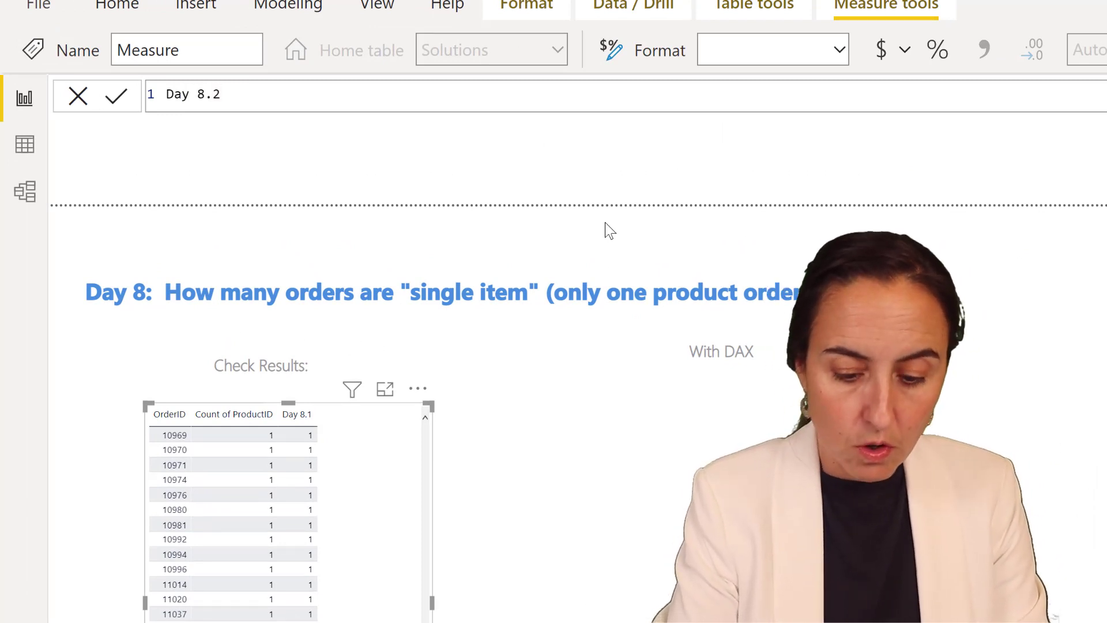
{"action": "type", "text": " ="}
{"action": "key", "text": "shift+Return"}
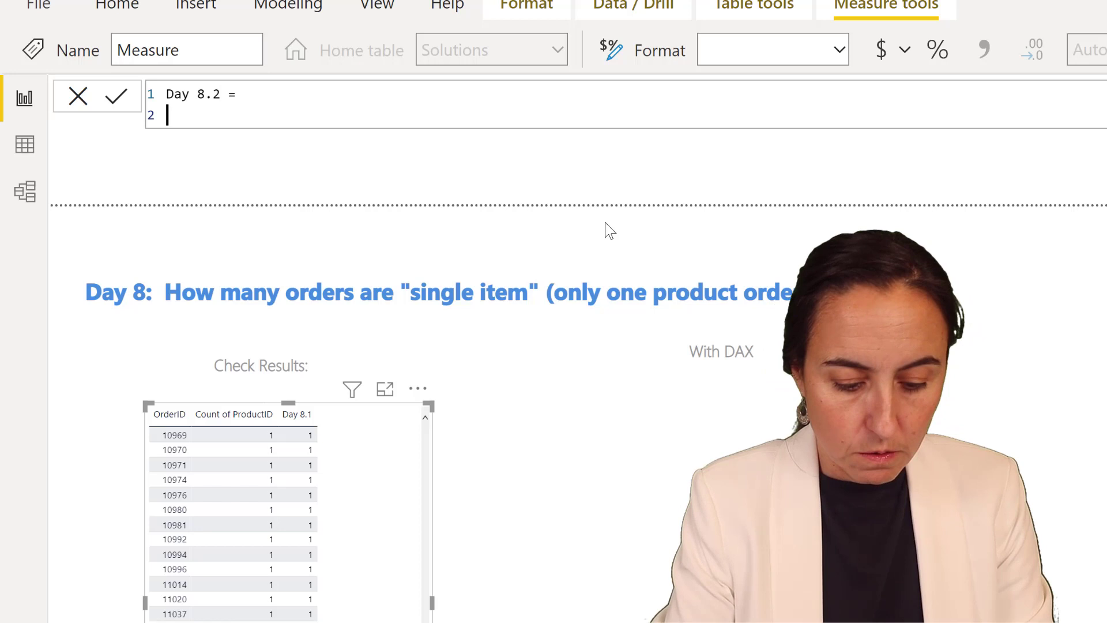
Enter IF(HASONEVALUE(Orders[OrderID]), [Day 8.1], as the formula's first lines.
{"action": "type", "text": "IF(has"}
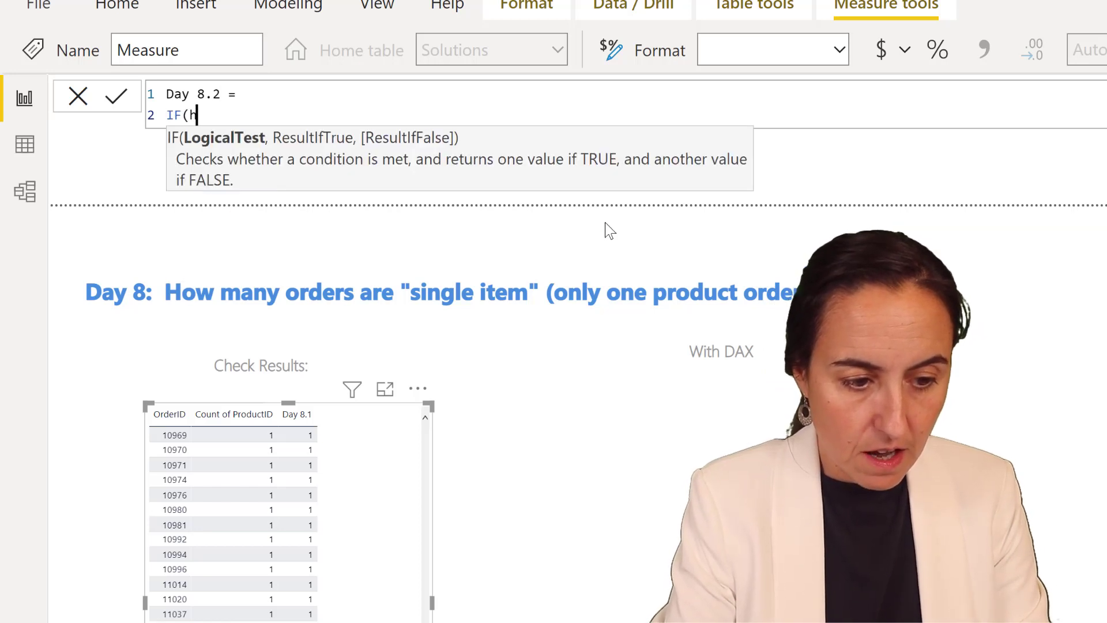
{"action": "key", "text": "Down"}
{"action": "key", "text": "Down"}
{"action": "key", "text": "Tab"}
{"action": "type", "text": "orde"}
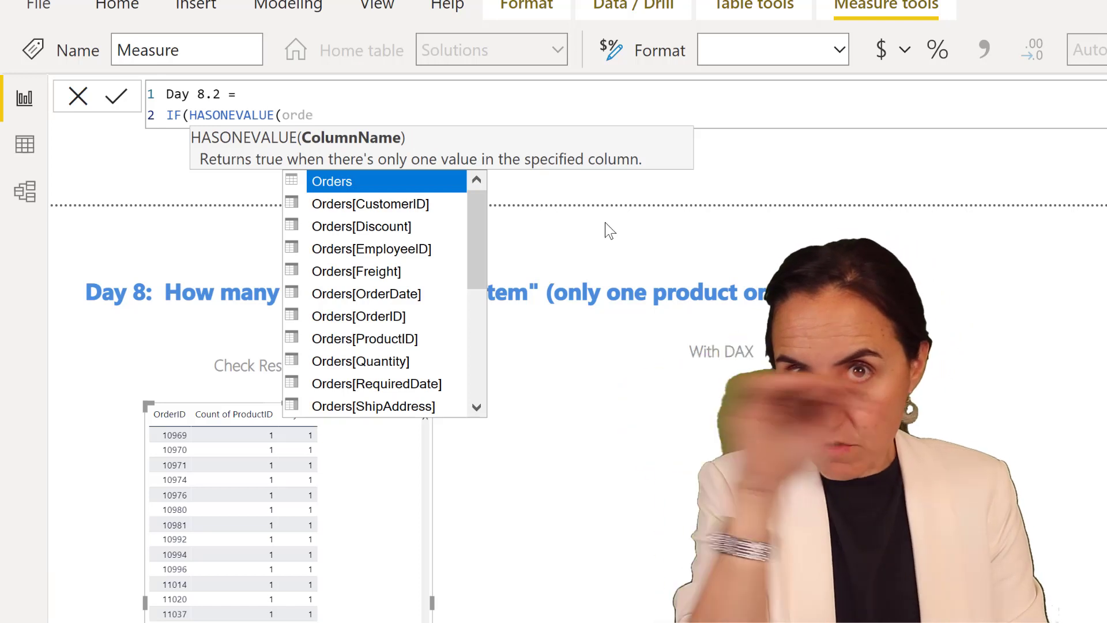
{"action": "key", "text": "Down"}
{"action": "key", "text": "Down"}
{"action": "key", "text": "Down"}
{"action": "key", "text": "Down"}
{"action": "key", "text": "Down"}
{"action": "key", "text": "Down"}
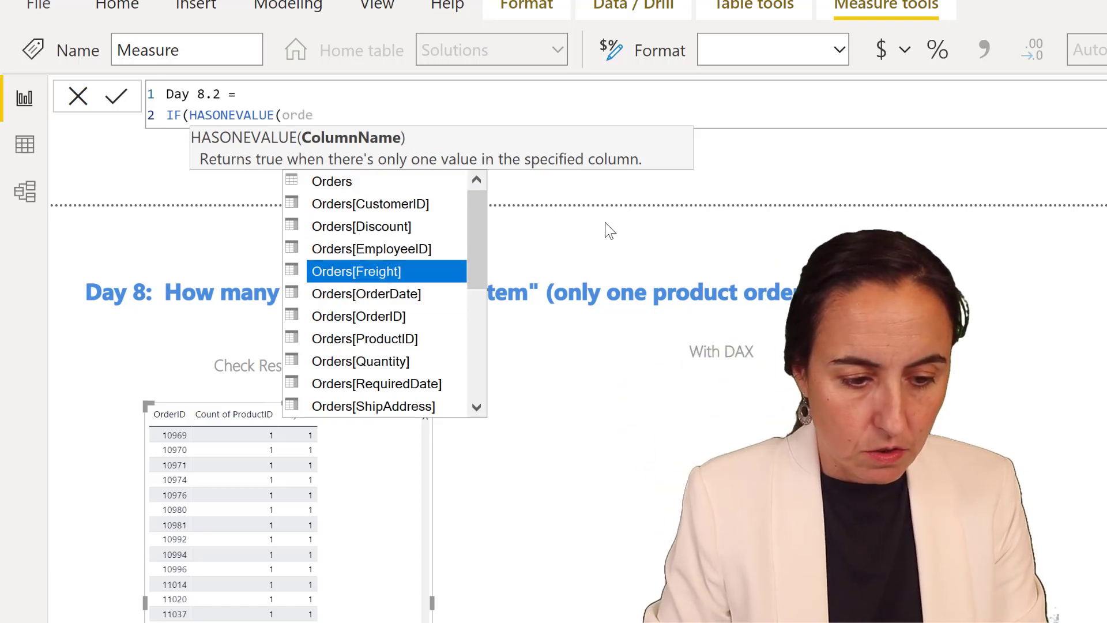
{"action": "key", "text": "Tab"}
{"action": "type", "text": "), "}
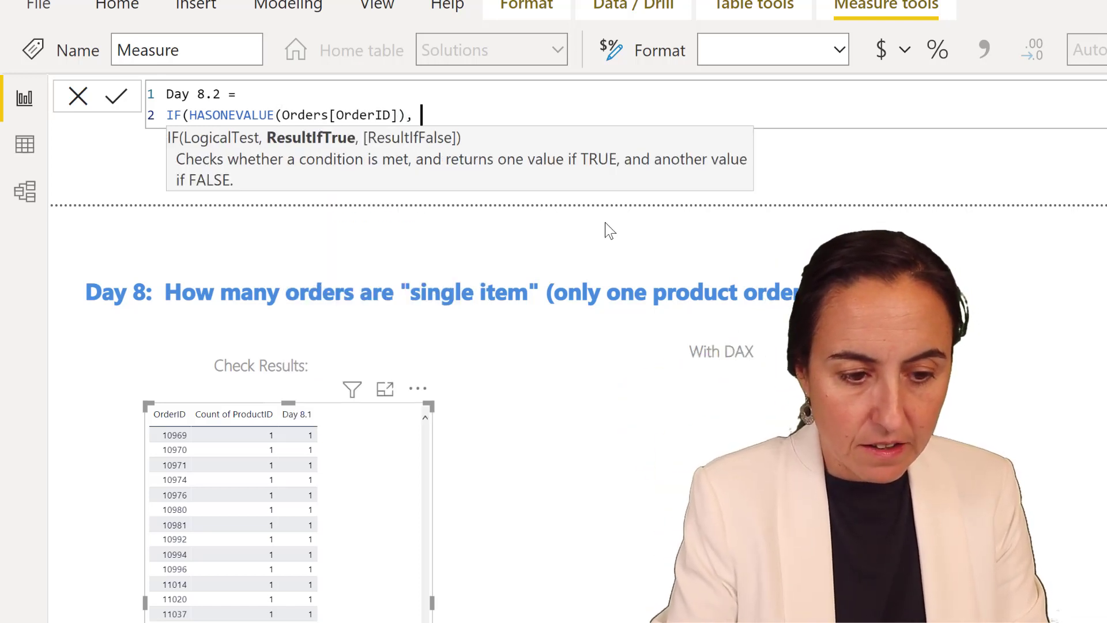
{"action": "type", "text": "[Day 8.1"}
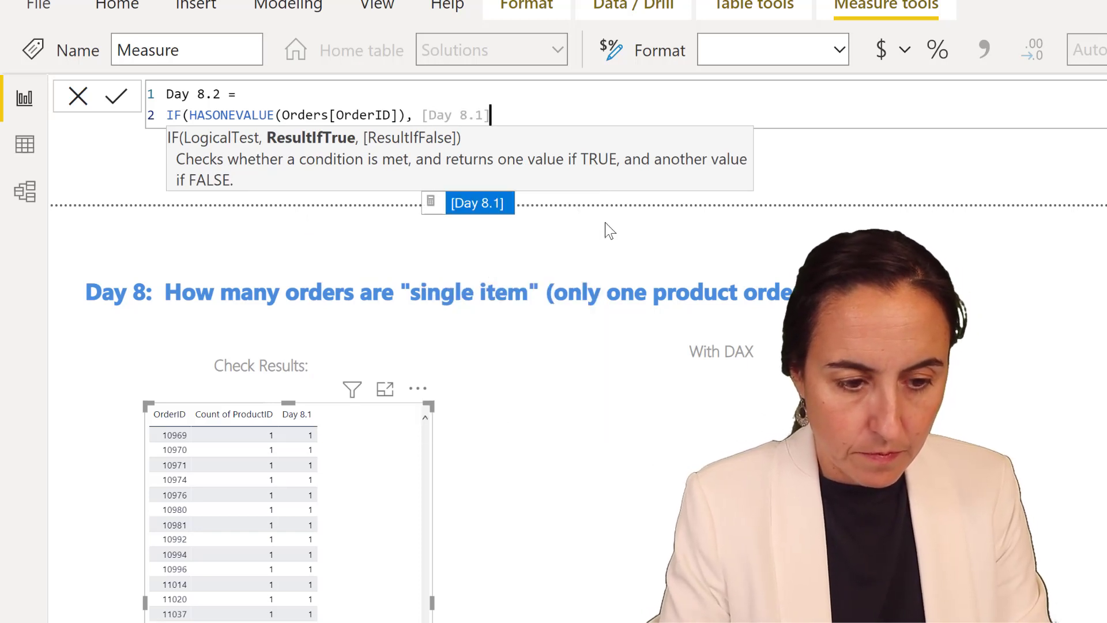
{"action": "key", "text": "Tab"}
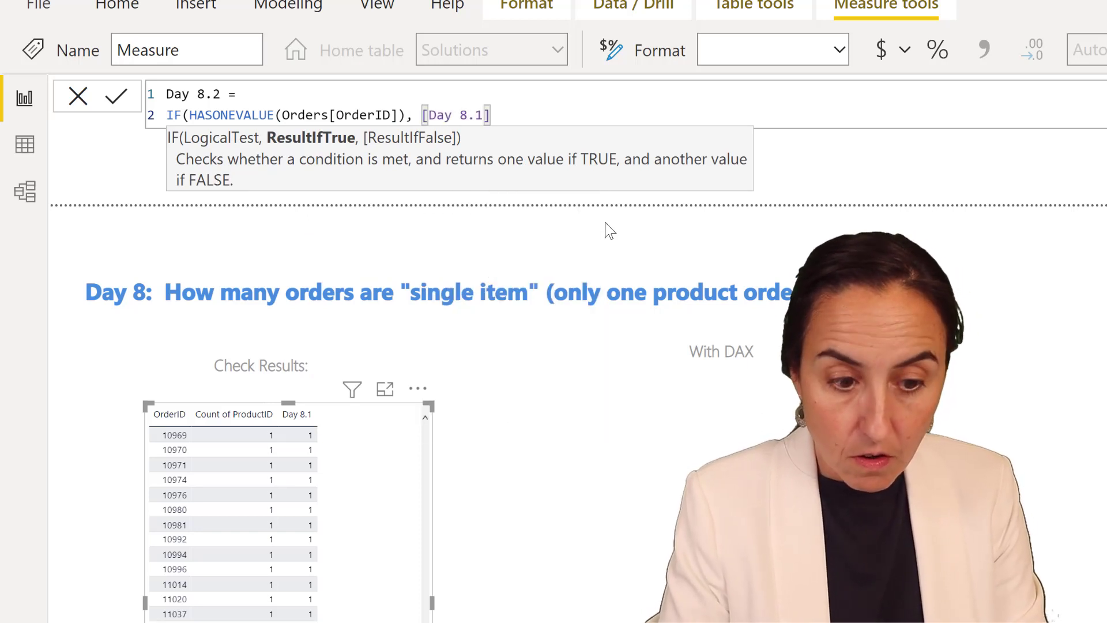
{"action": "type", "text": ","}
Add the false branch SUMX(VALUES(Orders[OrderID]), [Day 8.1]) on a new line.
{"action": "key", "text": "shift+Return"}
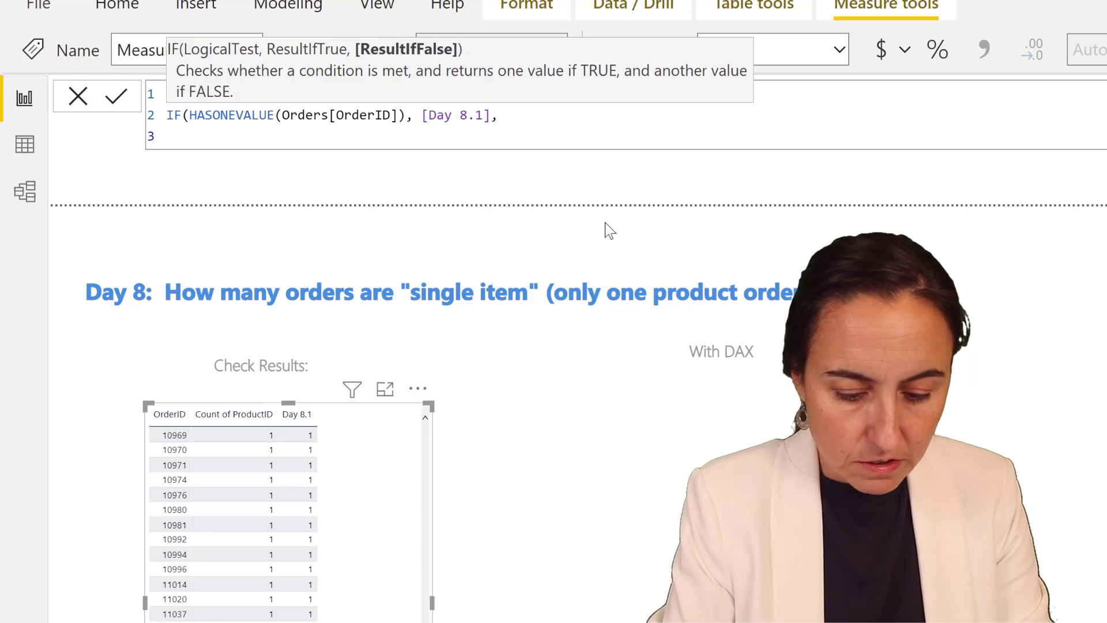
{"action": "type", "text": "sum"}
{"action": "key", "text": "Down"}
{"action": "key", "text": "Down"}
{"action": "key", "text": "Down"}
{"action": "key", "text": "Down"}
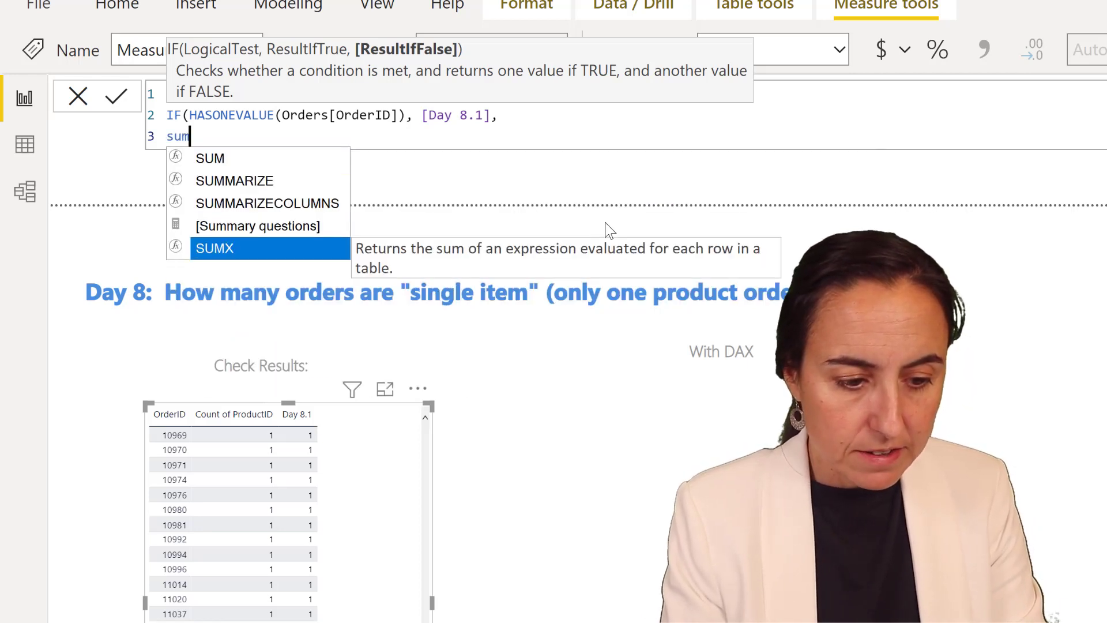
{"action": "key", "text": "Tab"}
{"action": "type", "text": "va"}
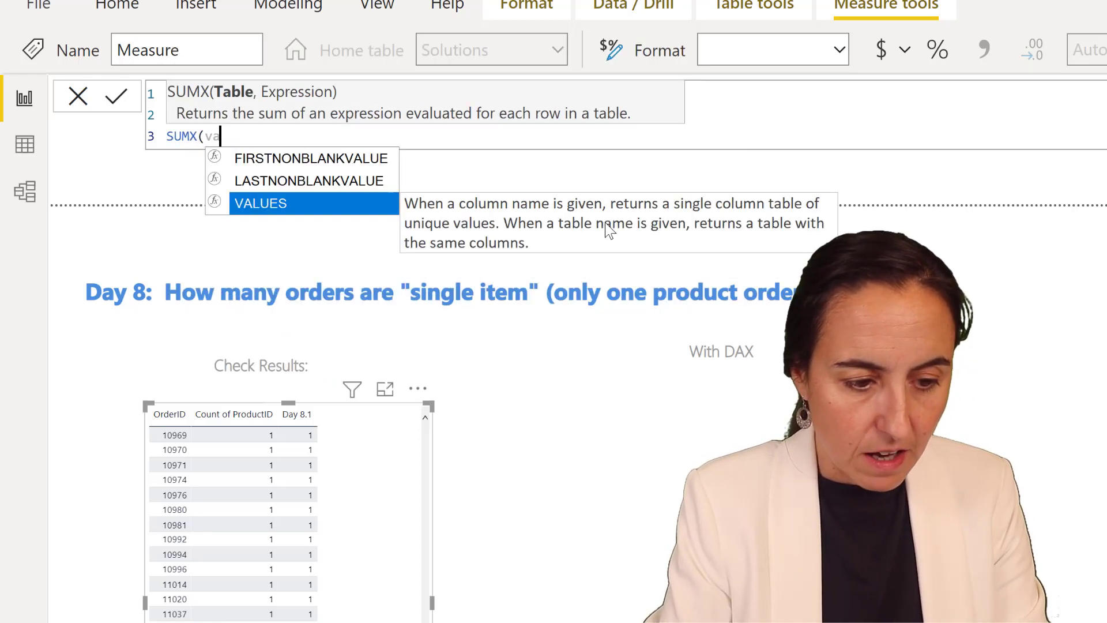
{"action": "key", "text": "Tab"}
{"action": "type", "text": "ord"}
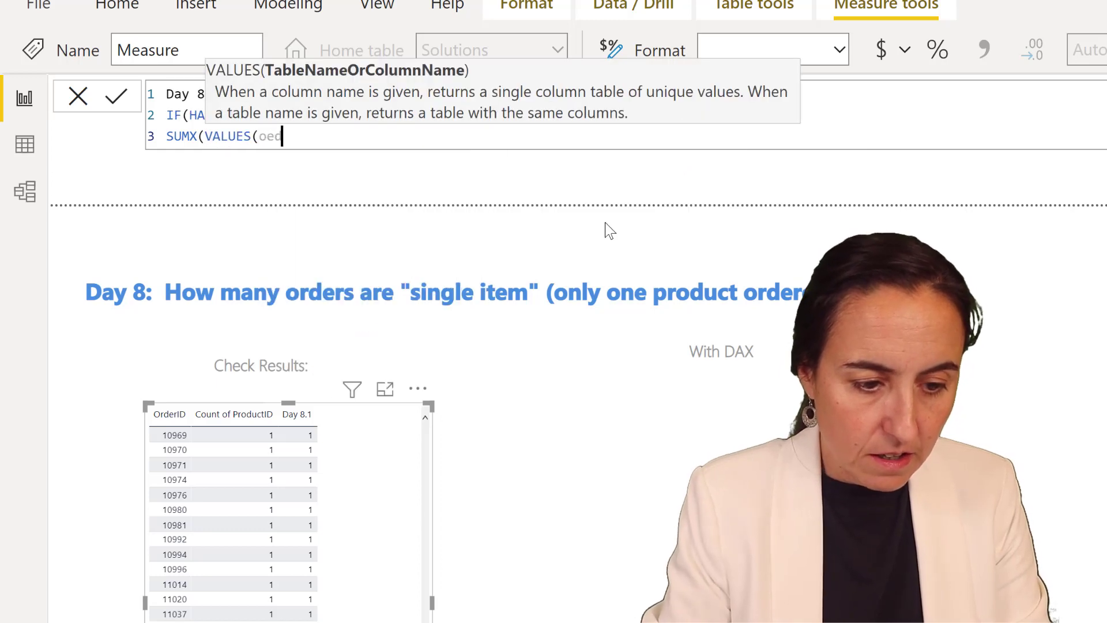
{"action": "key", "text": "BackSpace"}
{"action": "type", "text": "r"}
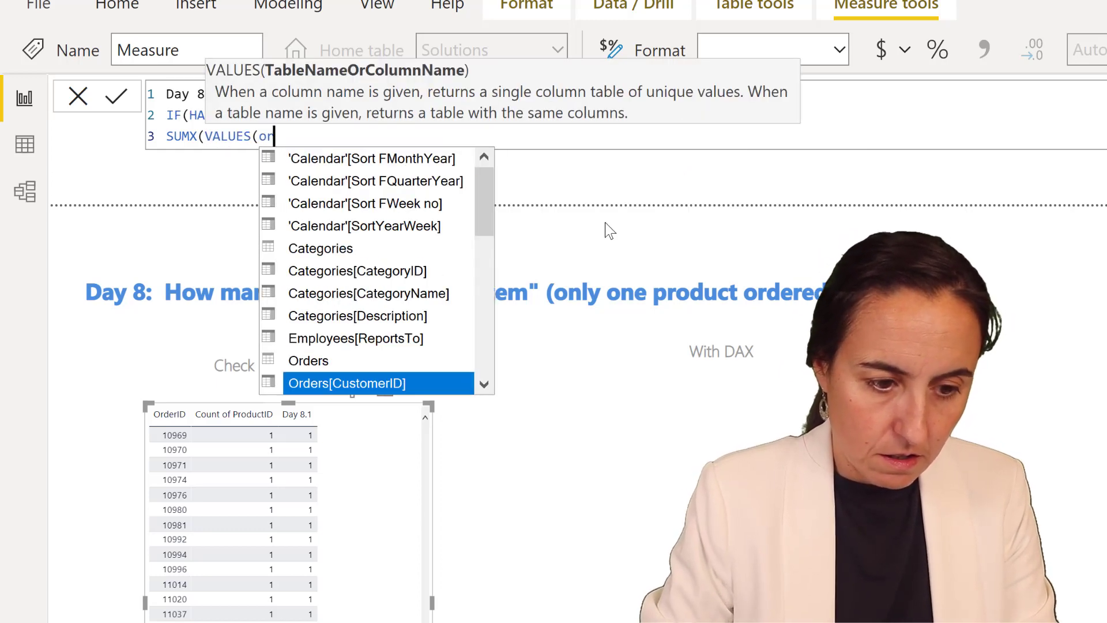
{"action": "type", "text": "der"}
{"action": "key", "text": "Down"}
{"action": "key", "text": "Down"}
{"action": "key", "text": "Down"}
{"action": "key", "text": "Down"}
{"action": "key", "text": "Down"}
{"action": "key", "text": "Down"}
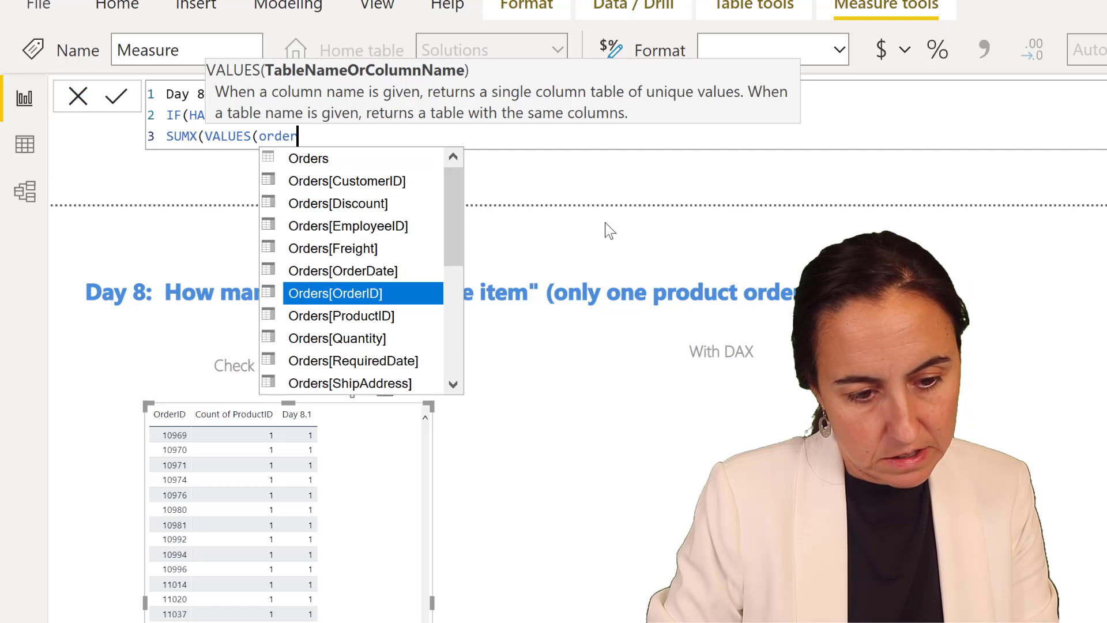
{"action": "key", "text": "Tab"}
{"action": "type", "text": "), "}
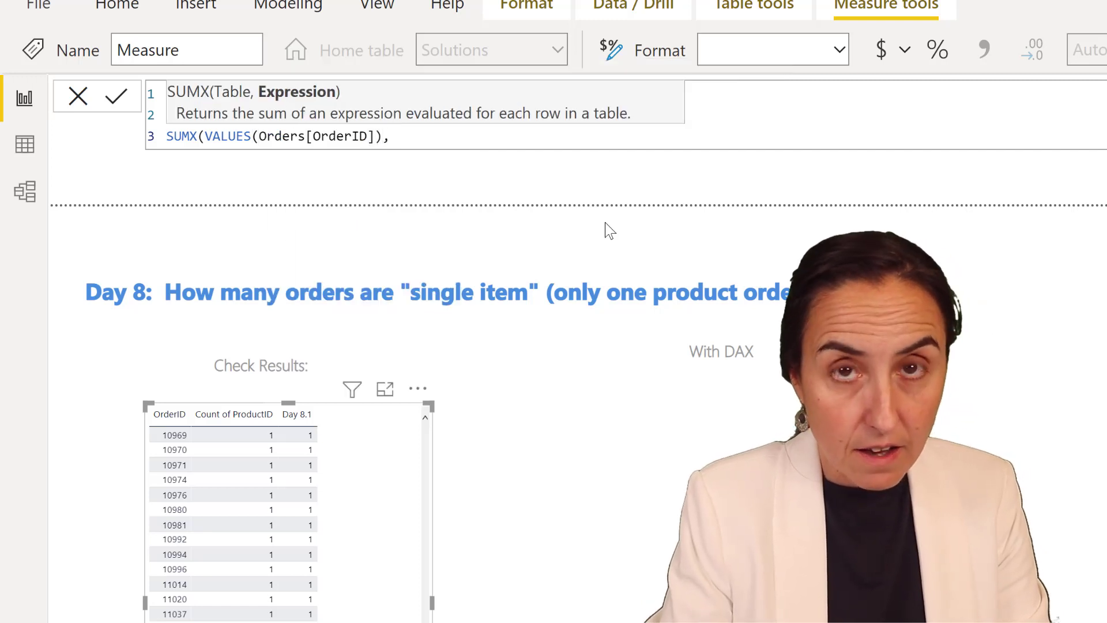
{"action": "type", "text": "["}
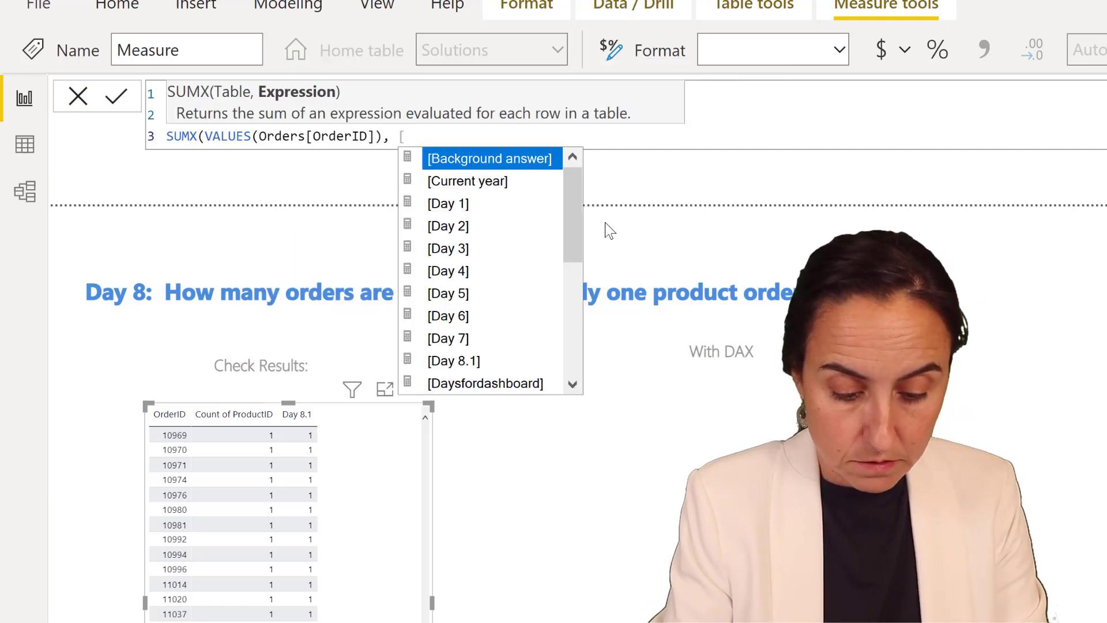
{"action": "type", "text": "8.1"}
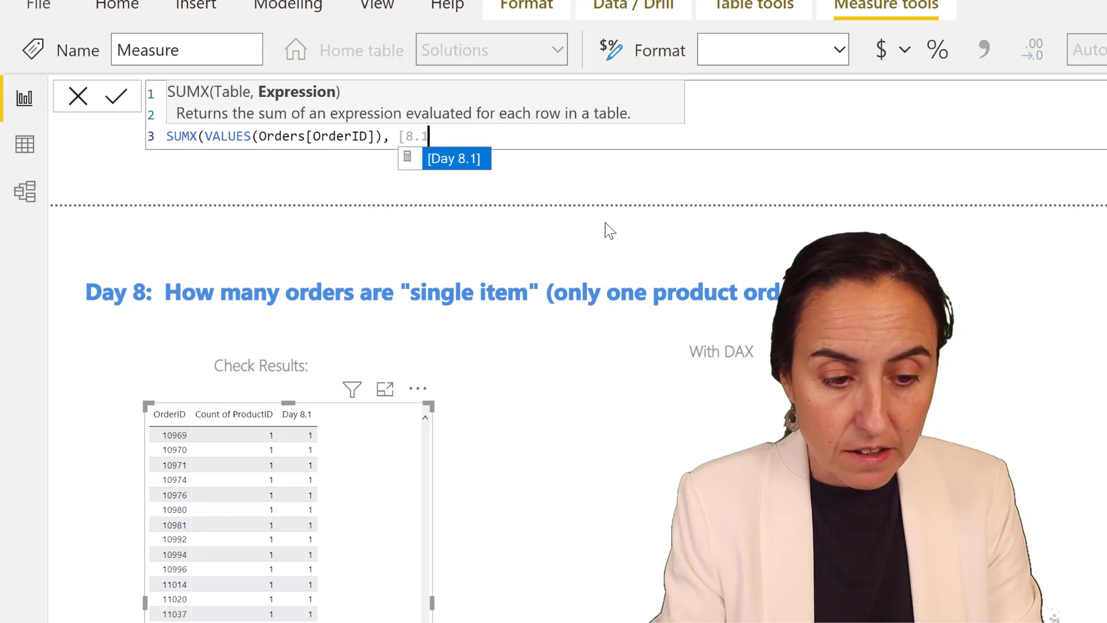
{"action": "key", "text": "Tab"}
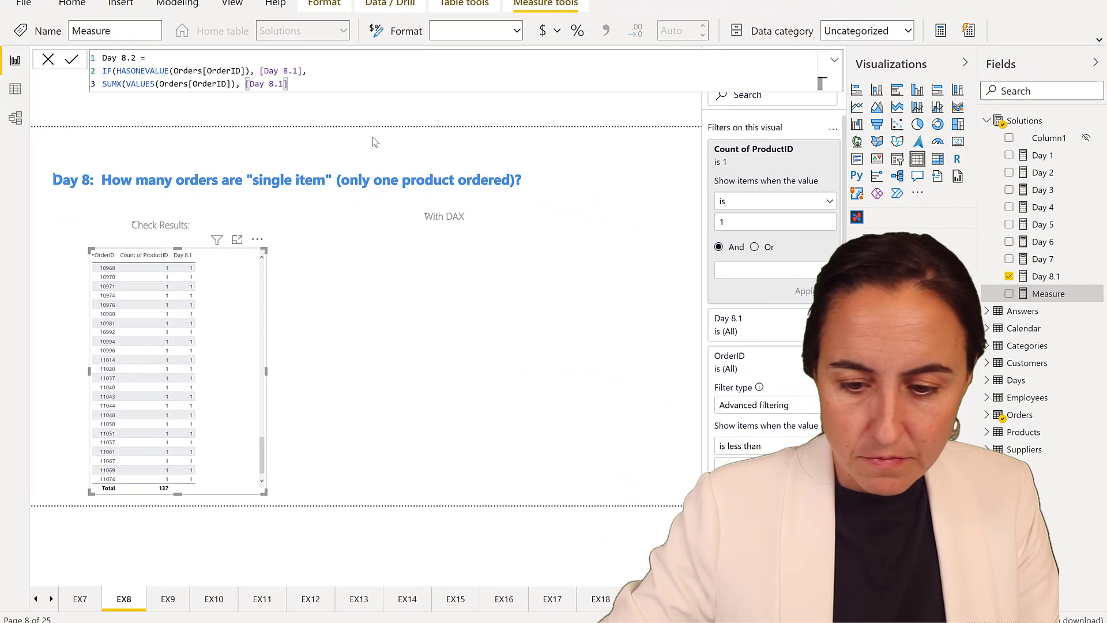
Close and commit Day 8.2, then add it as a check table column.
{"action": "type", "text": "))"}
{"action": "key", "text": "Return"}
{"action": "left_click_drag", "start_coordinate": [1045, 293], "coordinate": [250, 405]}
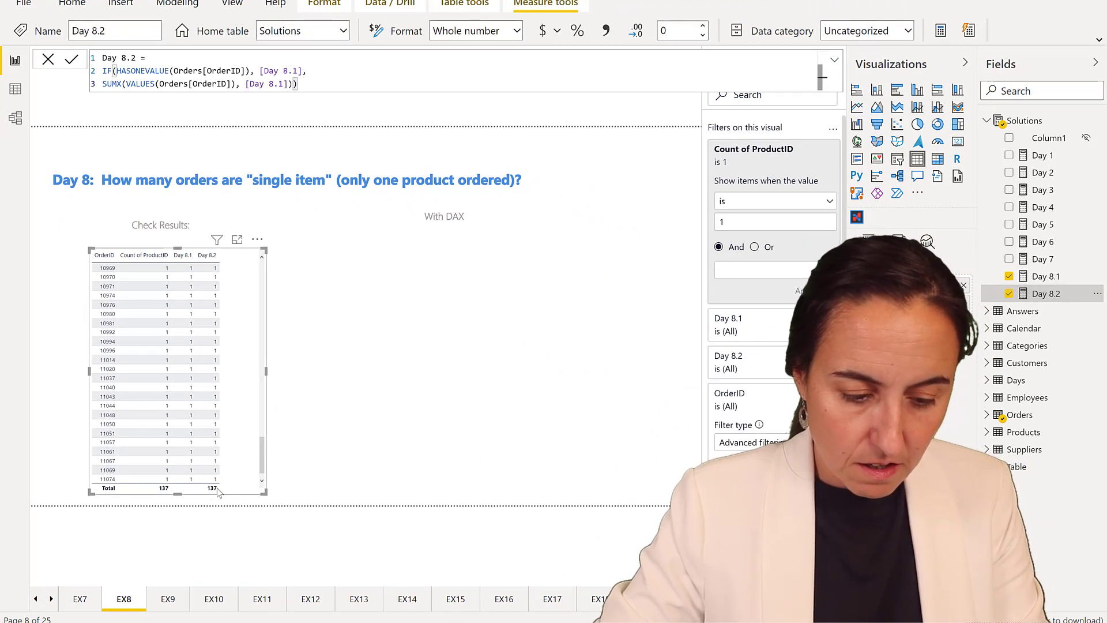
Place a Day 8.2 card on the canvas showing 137, sized shorter and wider.
{"action": "left_click_drag", "start_coordinate": [1055, 294], "coordinate": [488, 272]}
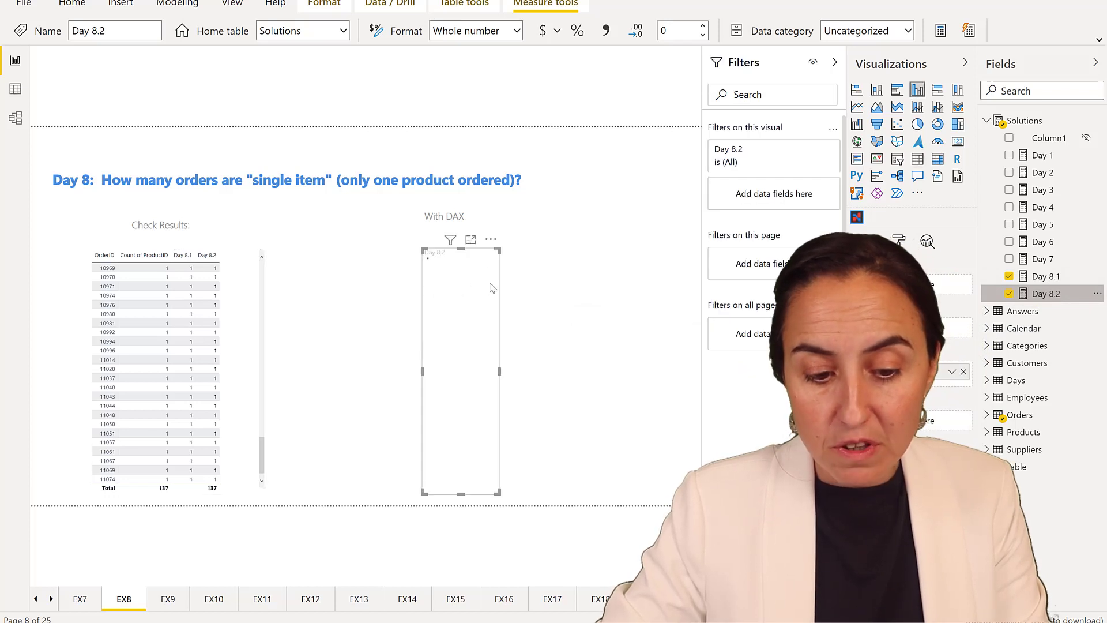
{"action": "left_click", "coordinate": [958, 143]}
{"action": "left_click_drag", "start_coordinate": [495, 490], "coordinate": [550, 321]}
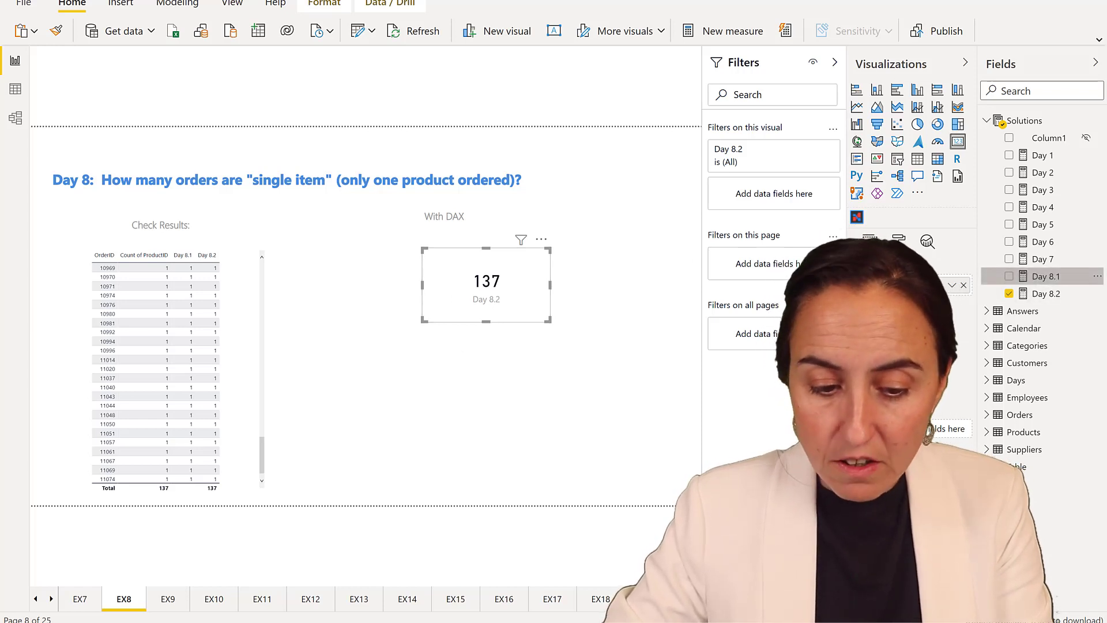
{"action": "left_click", "coordinate": [1022, 278]}
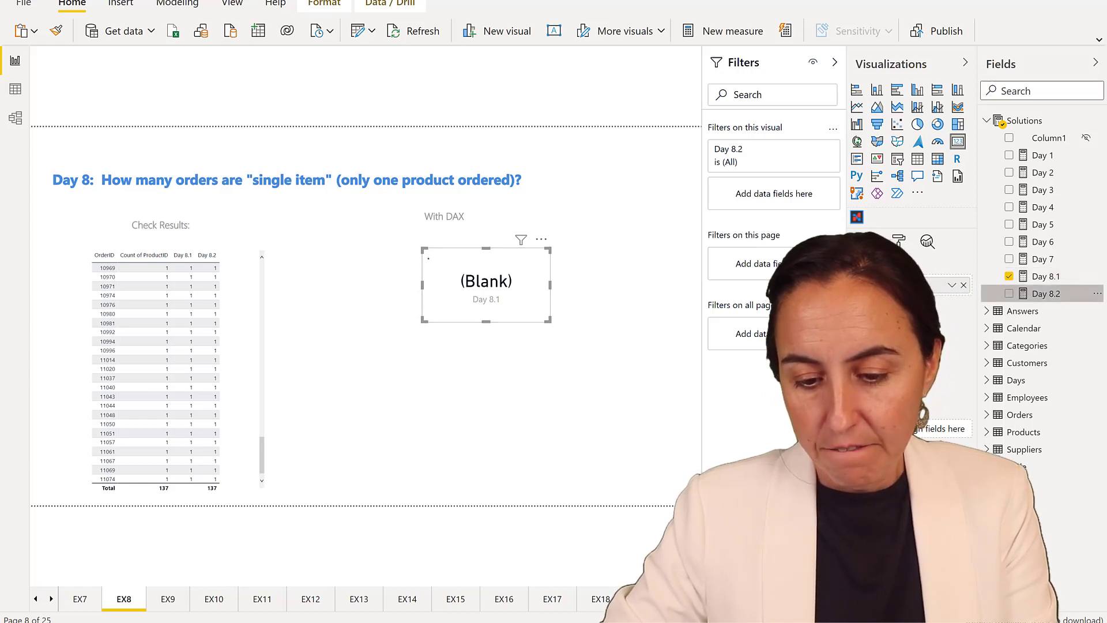
{"action": "left_click", "coordinate": [1022, 293]}
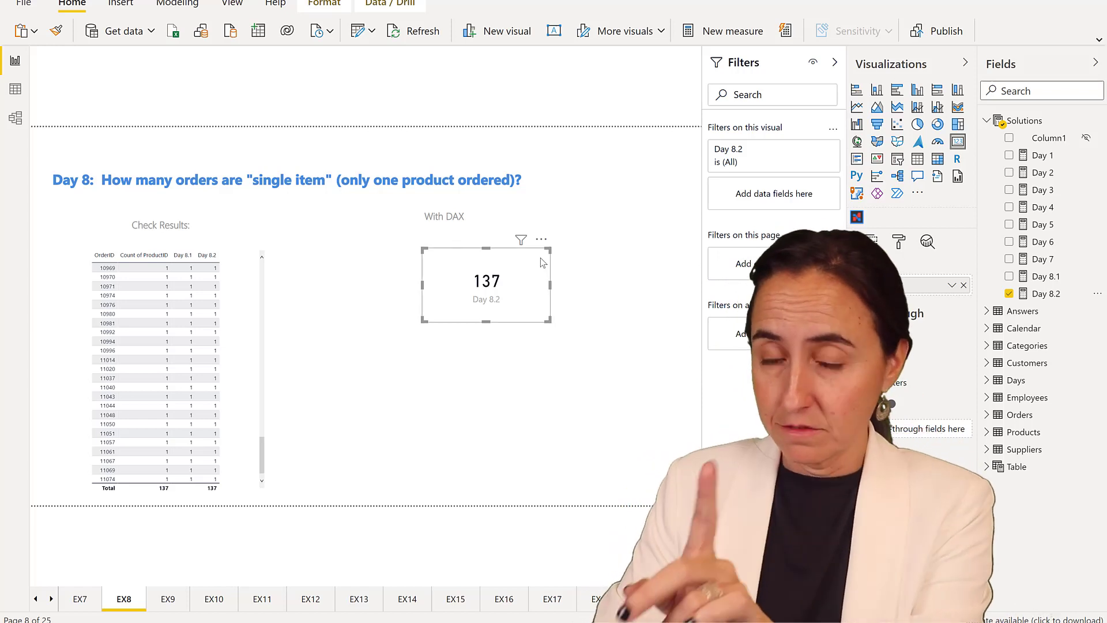
Deselect the card and switch to the Data view of the Solutions table.
{"action": "left_click", "coordinate": [547, 139]}
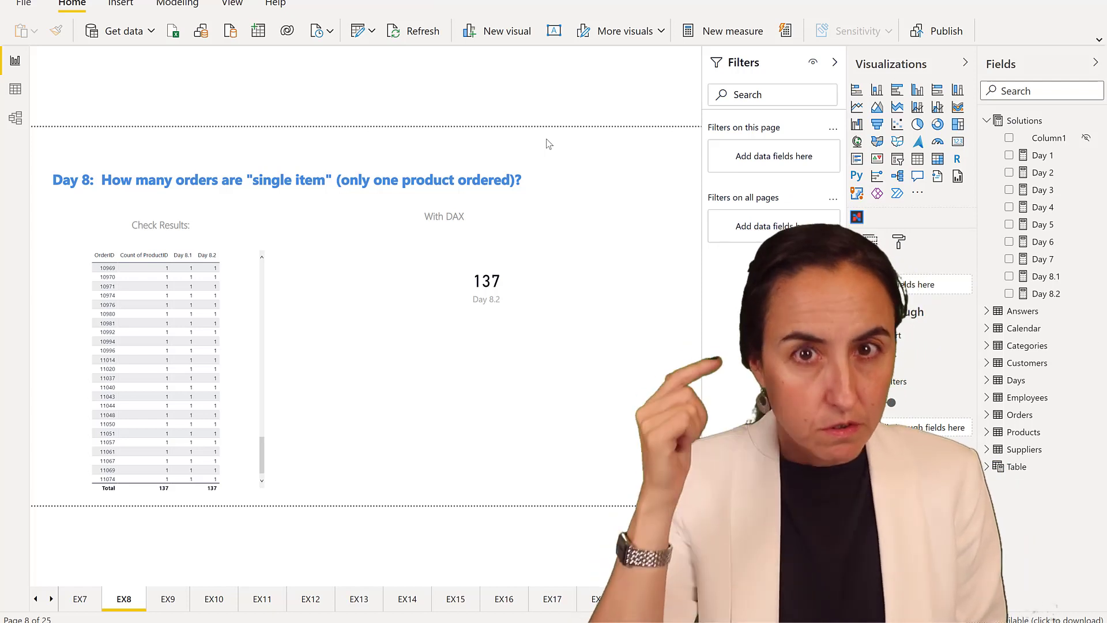
{"action": "left_click", "coordinate": [15, 90]}
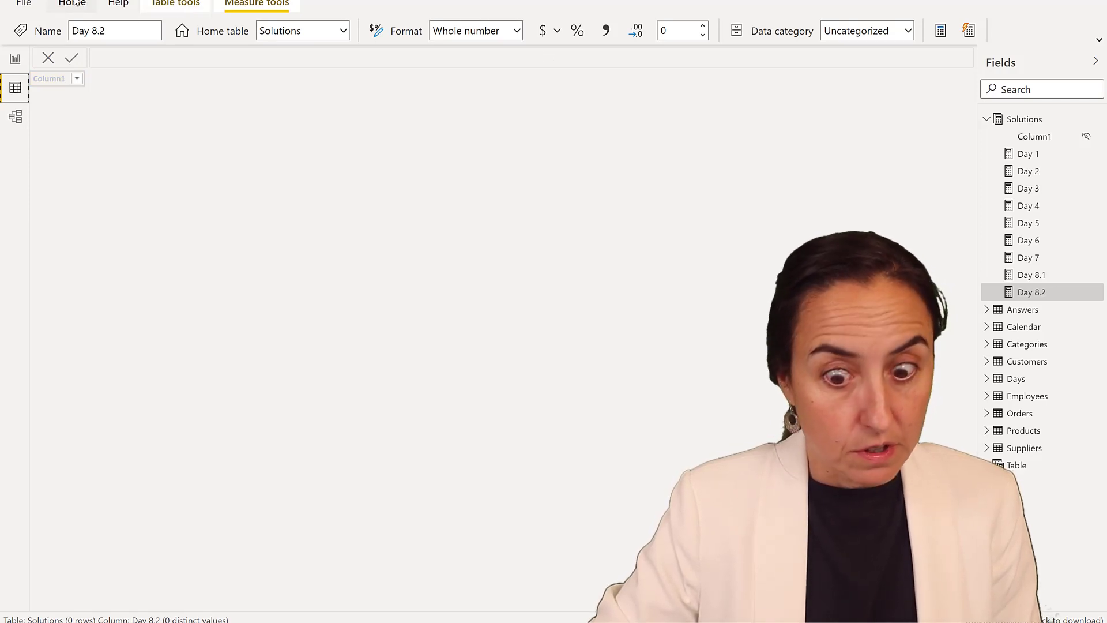
Create a new calculated table, keeping the default name Table 2.
{"action": "left_click", "coordinate": [172, 4]}
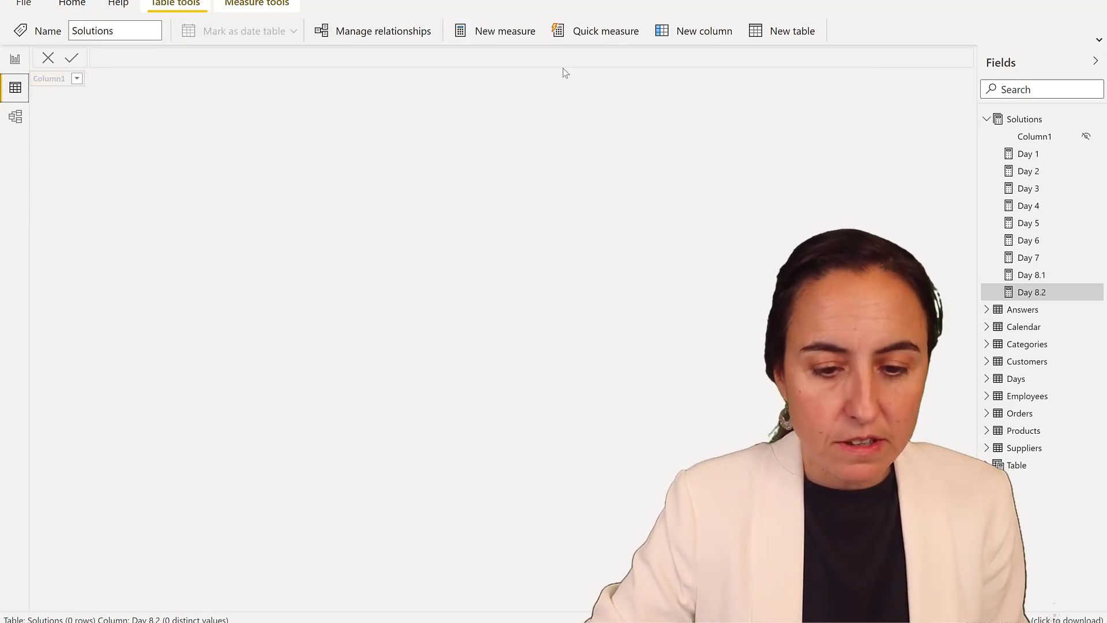
{"action": "left_click", "coordinate": [772, 32]}
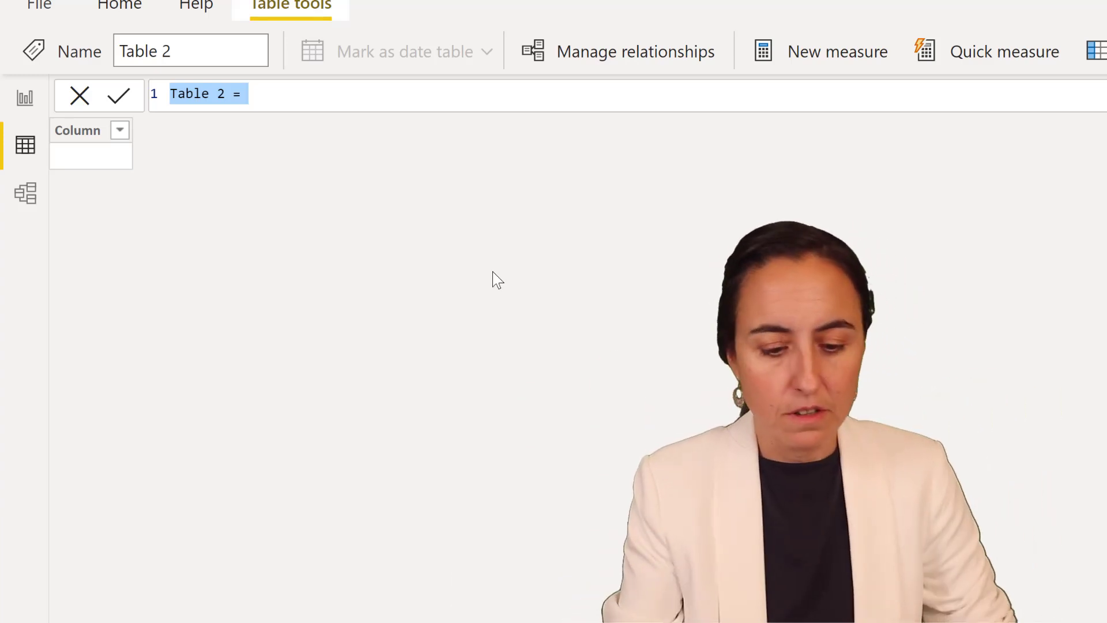
{"action": "key", "text": "End"}
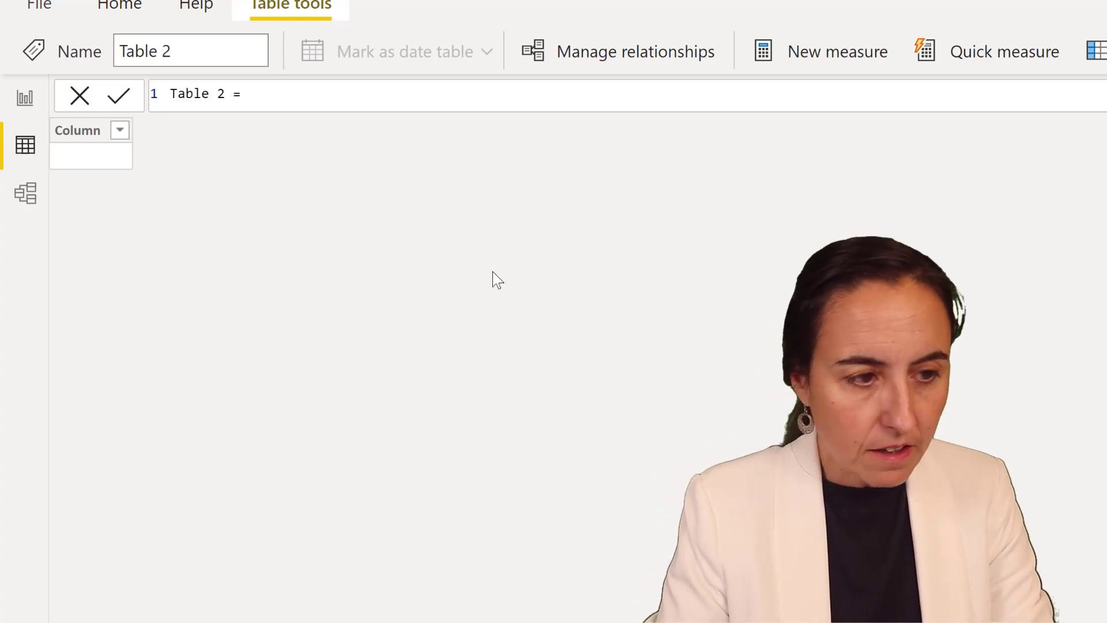
{"action": "key", "text": "shift+Return"}
Begin the formula SUMMARIZE(Orders, Orders[OrderID],.
{"action": "type", "text": "sum"}
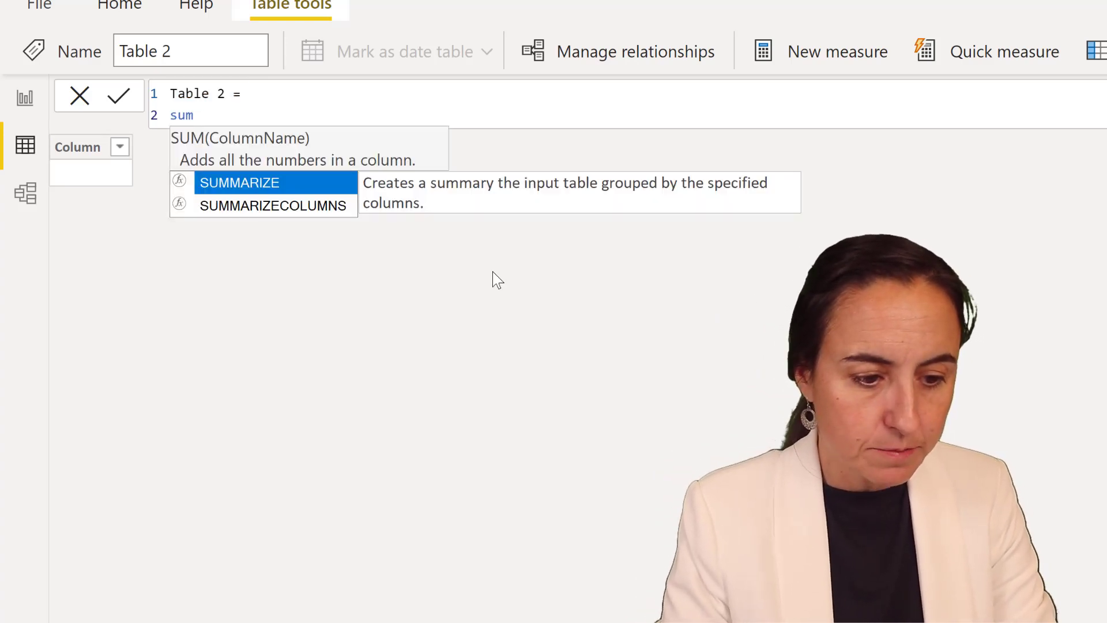
{"action": "key", "text": "Tab"}
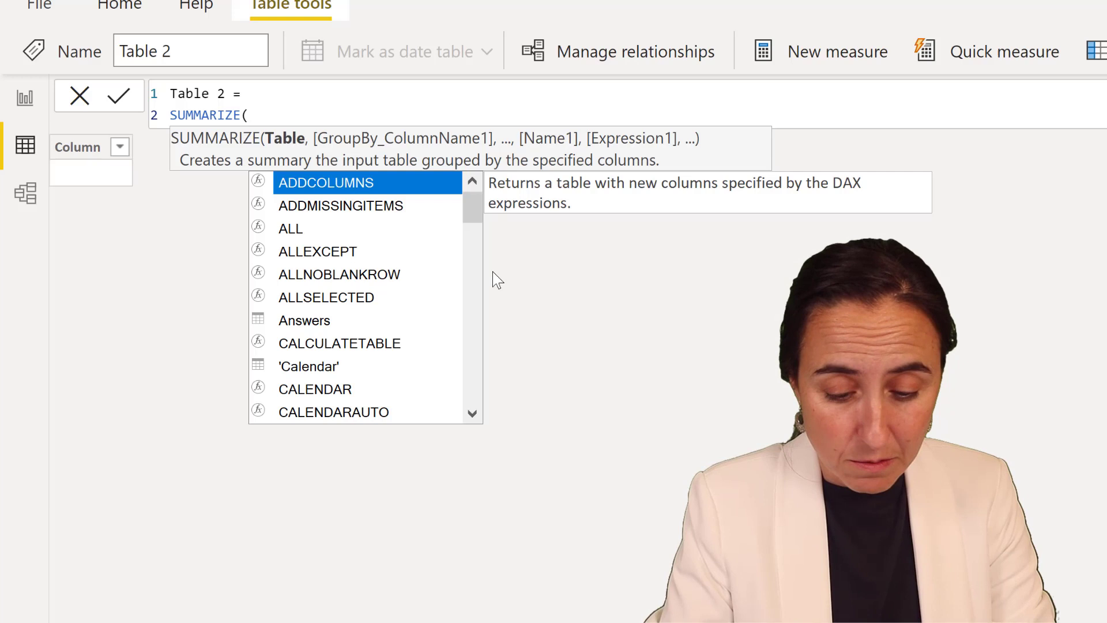
{"action": "type", "text": "or"}
{"action": "key", "text": "Tab"}
{"action": "type", "text": ", or"}
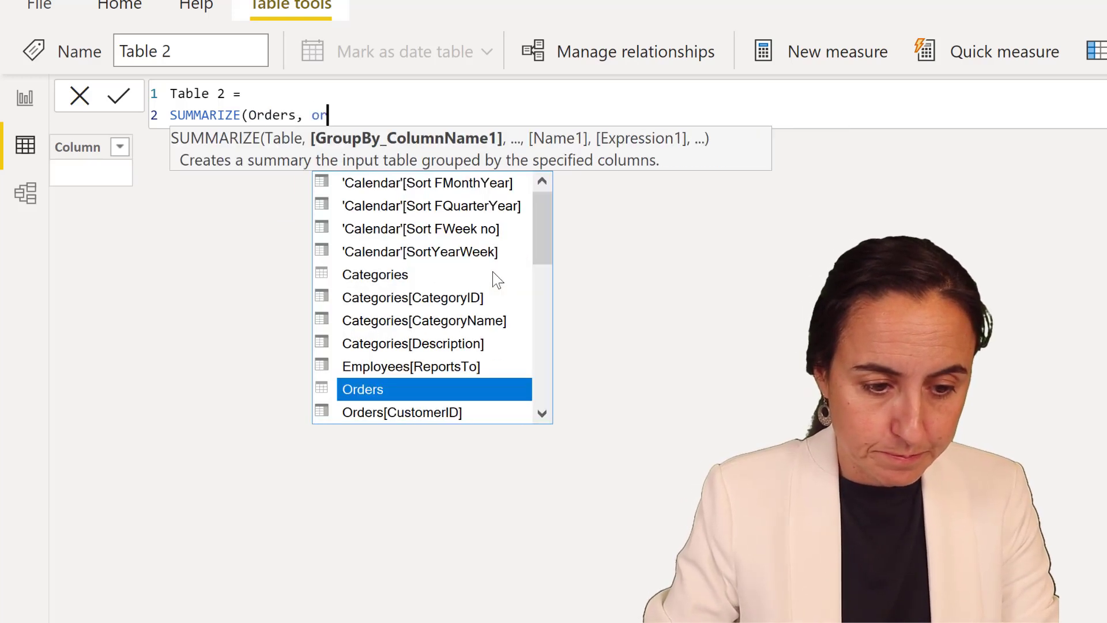
{"action": "key", "text": "Down"}
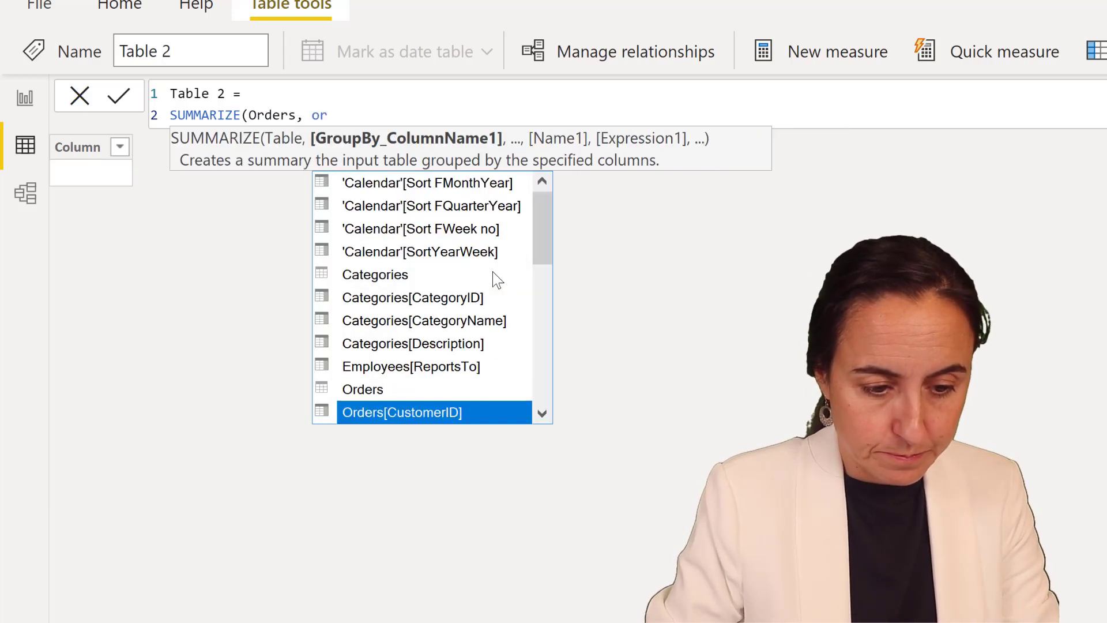
{"action": "type", "text": "der"}
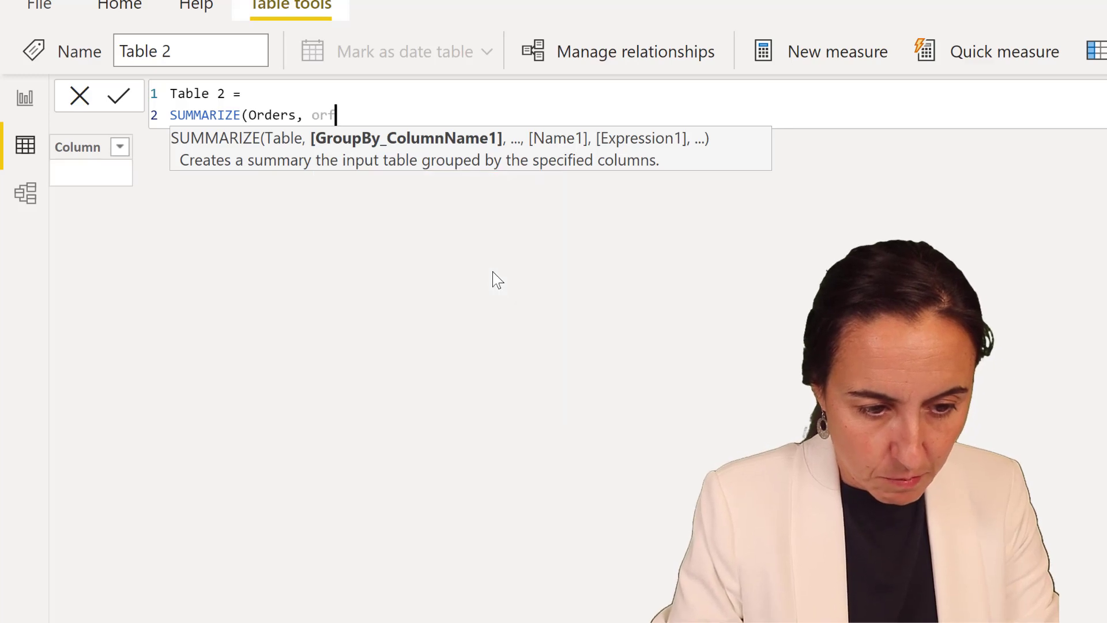
{"action": "key", "text": "Down"}
{"action": "key", "text": "Down"}
{"action": "key", "text": "Down"}
{"action": "key", "text": "Down"}
{"action": "key", "text": "Down"}
{"action": "key", "text": "Down"}
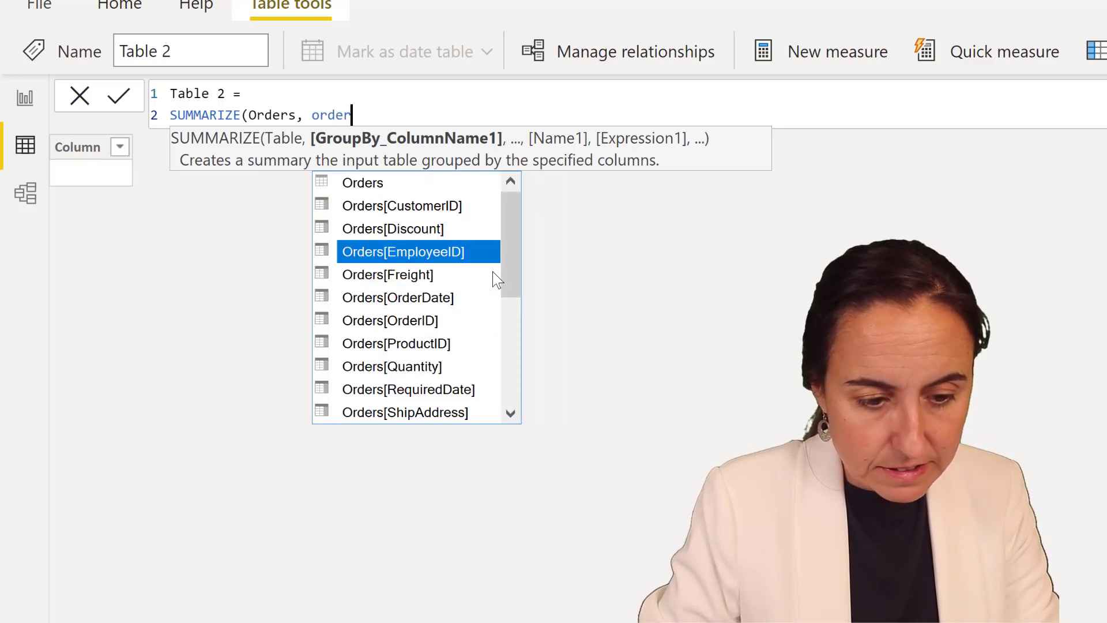
{"action": "key", "text": "Tab"}
Add the "No products" column as COUNTA(Orders[ProductID]) and commit Table 2.
{"action": "type", "text": ", "}
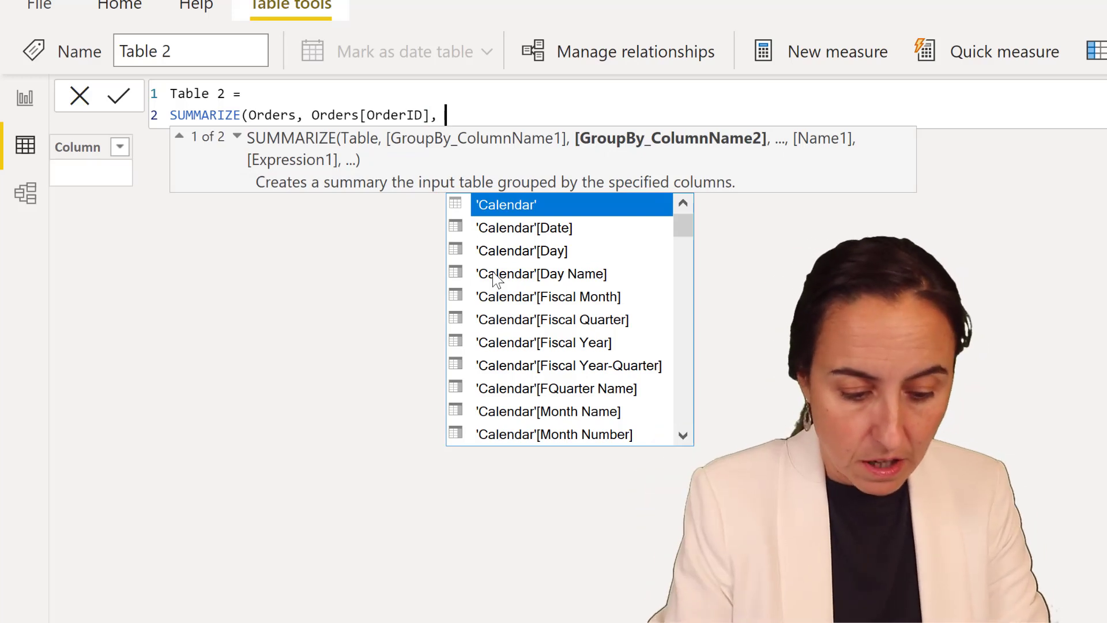
{"action": "type", "text": "\"No pr"}
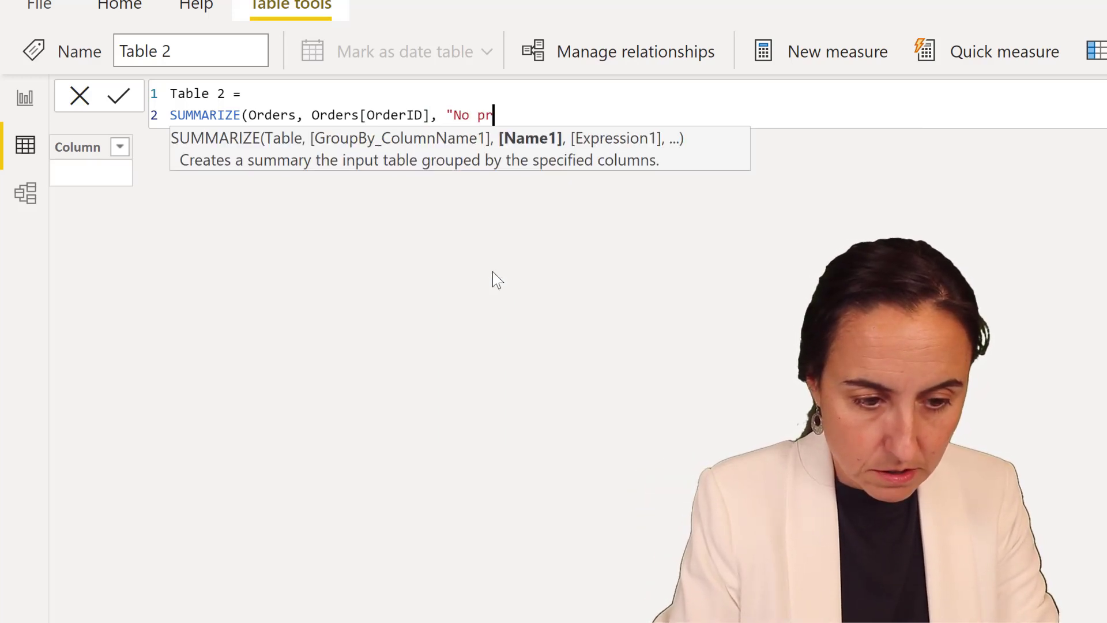
{"action": "type", "text": "oducts\""}
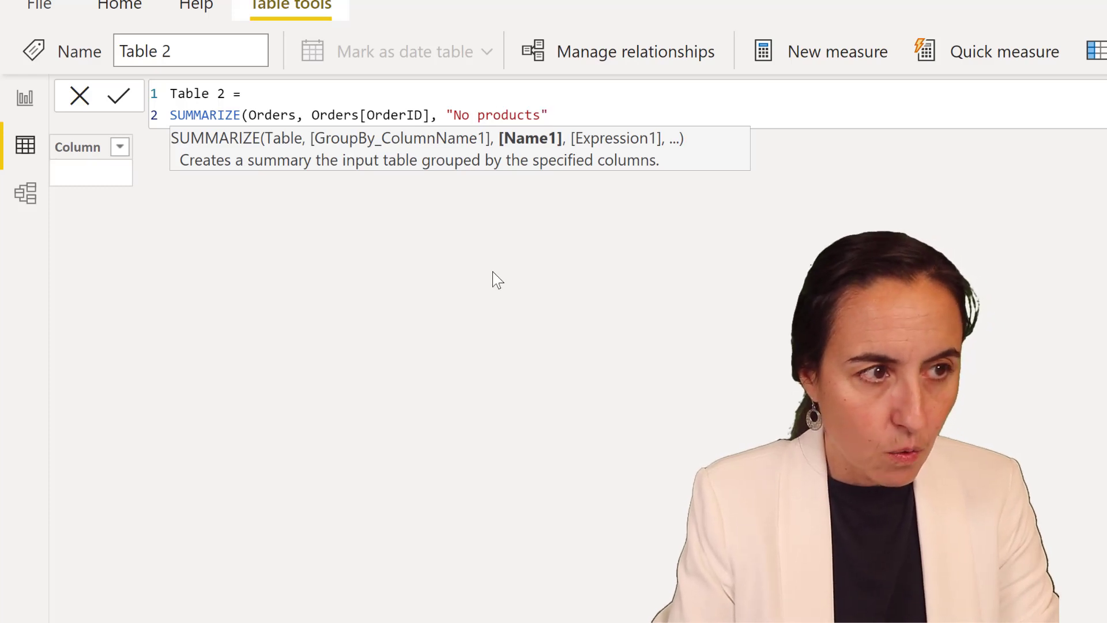
{"action": "type", "text": ", coun"}
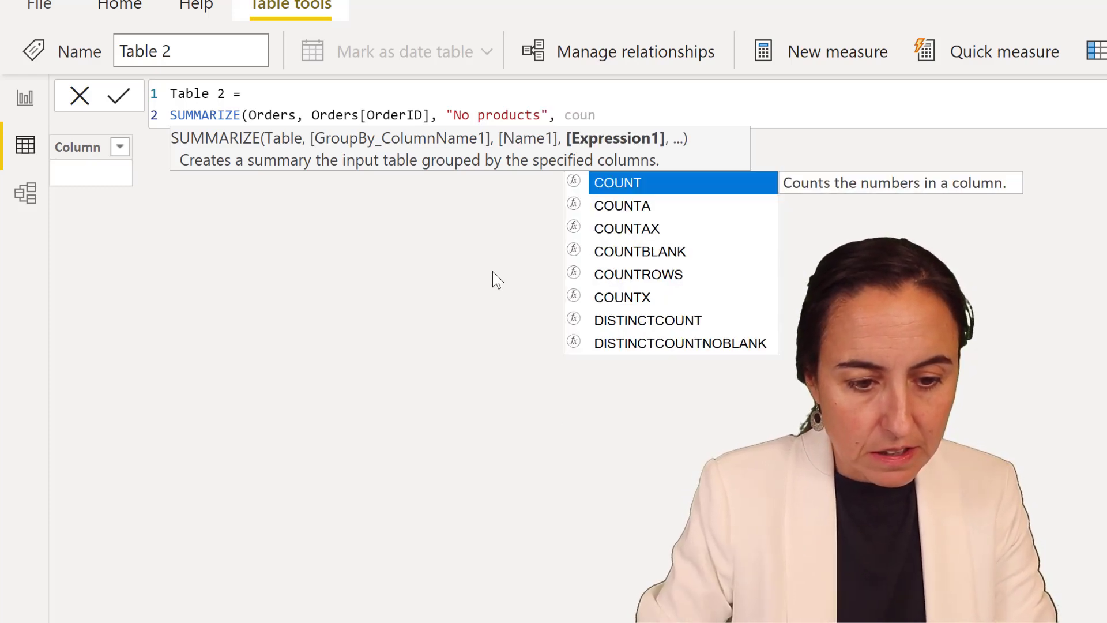
{"action": "key", "text": "Down"}
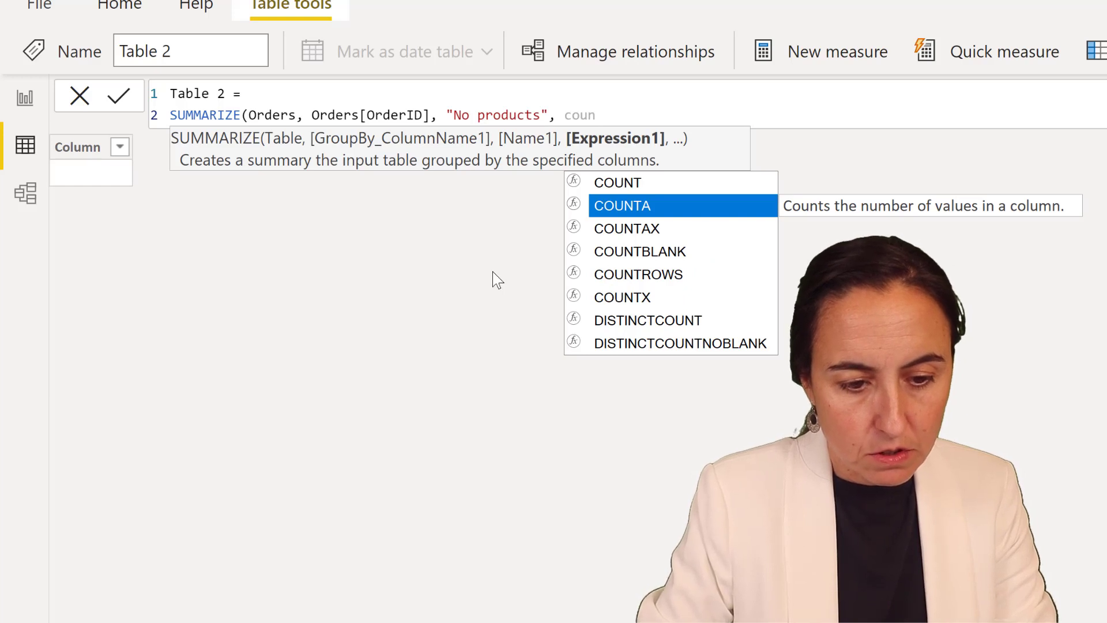
{"action": "key", "text": "Tab"}
{"action": "type", "text": "oder"}
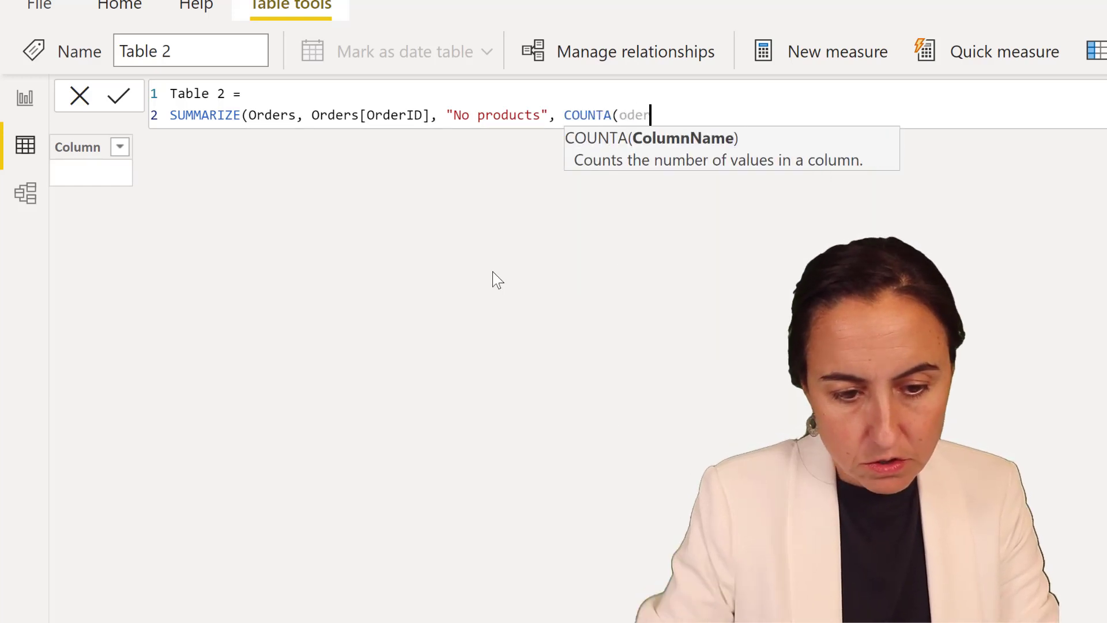
{"action": "key", "text": "BackSpace"}
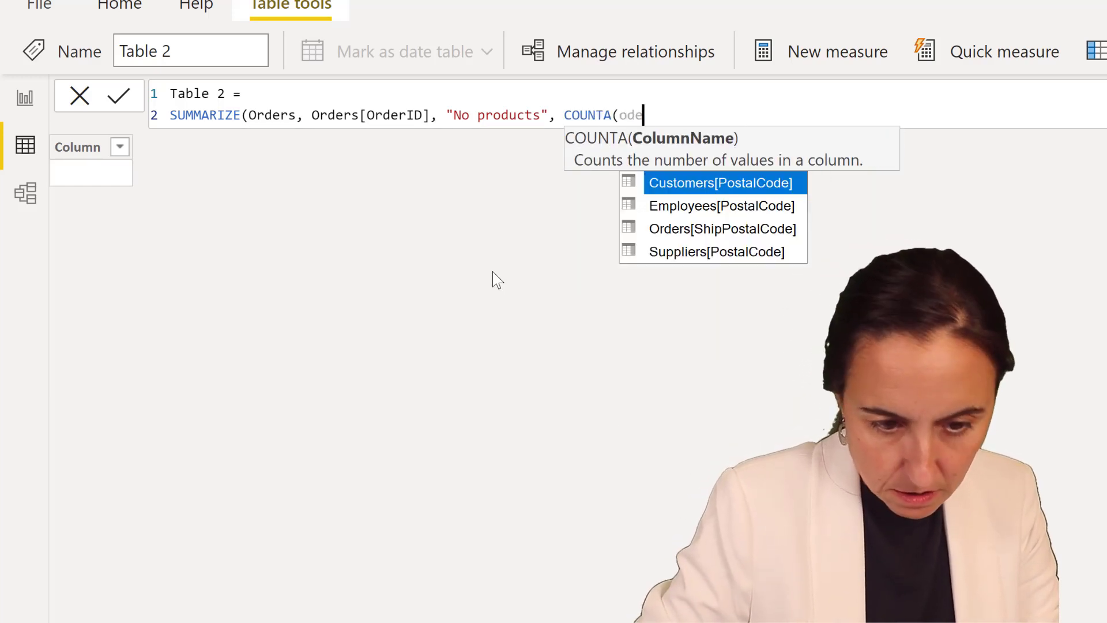
{"action": "key", "text": "BackSpace"}
{"action": "key", "text": "BackSpace"}
{"action": "type", "text": "rd"}
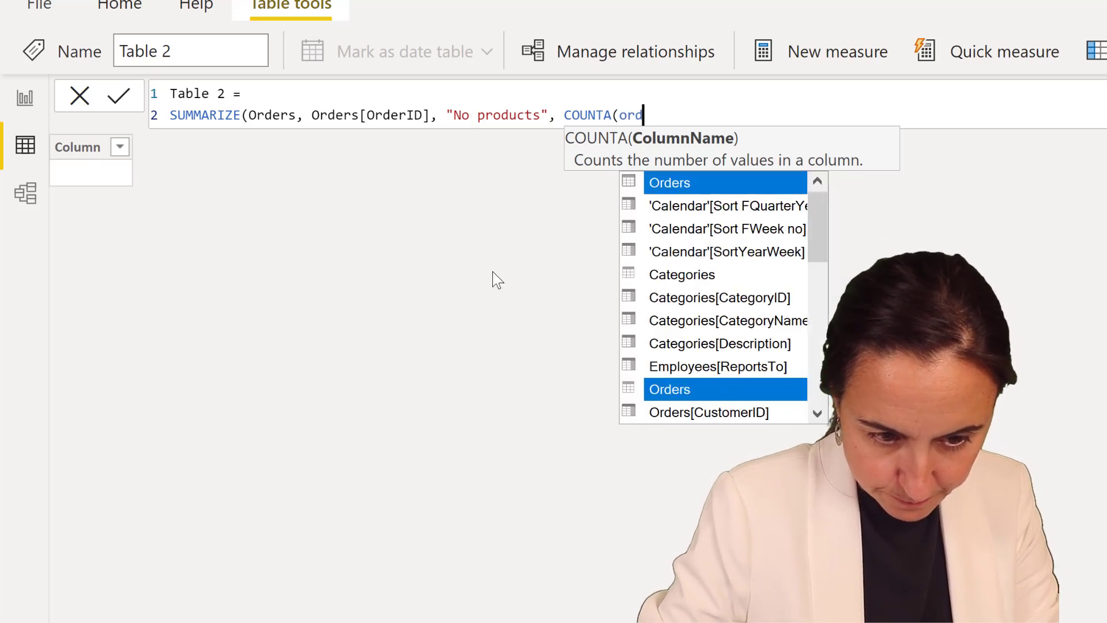
{"action": "type", "text": "e"}
{"action": "key", "text": "Down"}
{"action": "key", "text": "Down"}
{"action": "key", "text": "Down"}
{"action": "key", "text": "Down"}
{"action": "key", "text": "Down"}
{"action": "key", "text": "Down"}
{"action": "key", "text": "Down"}
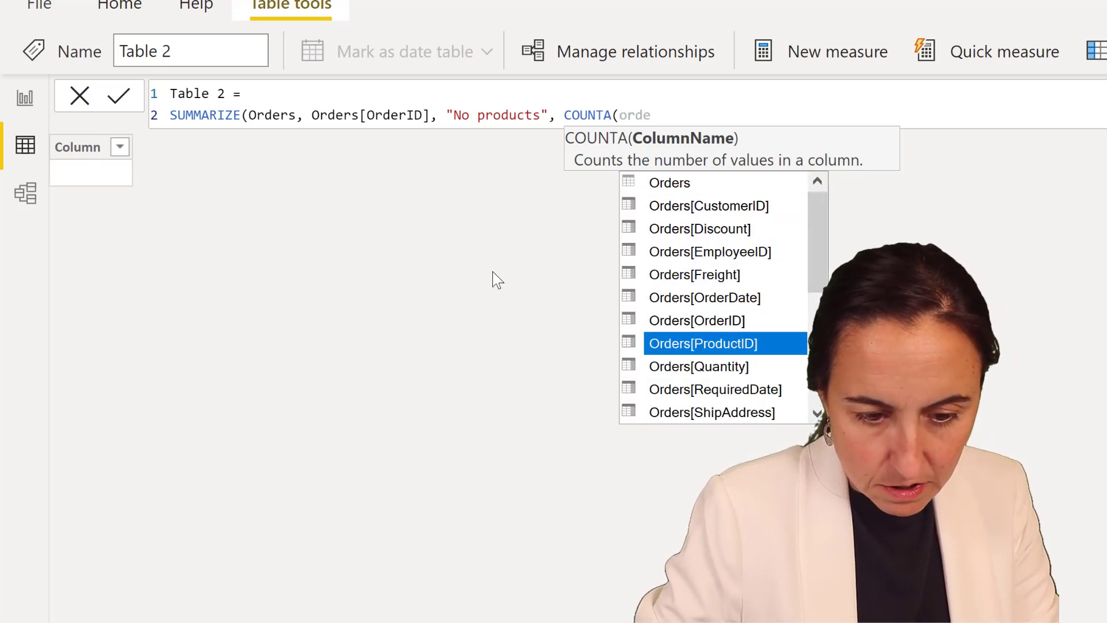
{"action": "key", "text": "Tab"}
{"action": "type", "text": ")"}
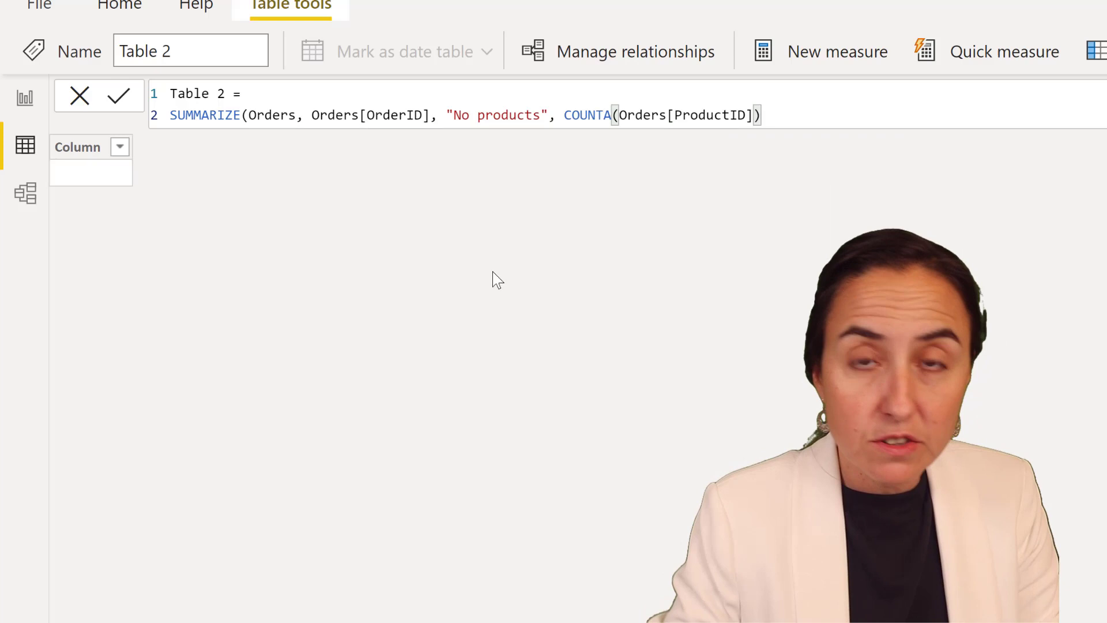
{"action": "type", "text": ")"}
{"action": "key", "text": "Return"}
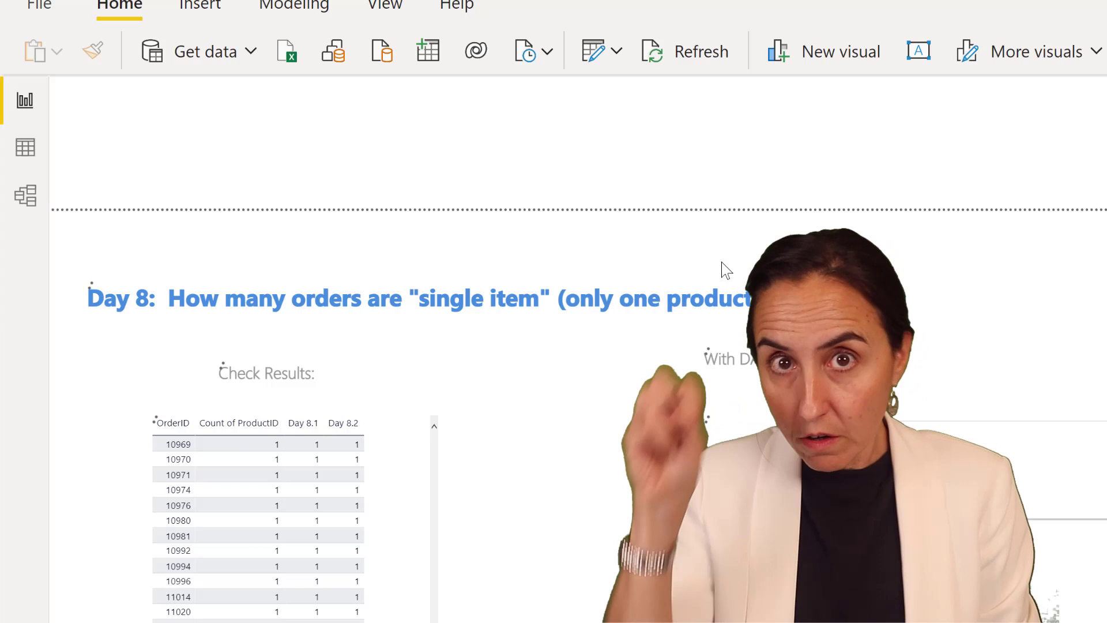
Start a new measure Day 8.3 = COUNTROWS(.
{"action": "key", "text": "alt+h"}
{"action": "type", "text": "nmDa"}
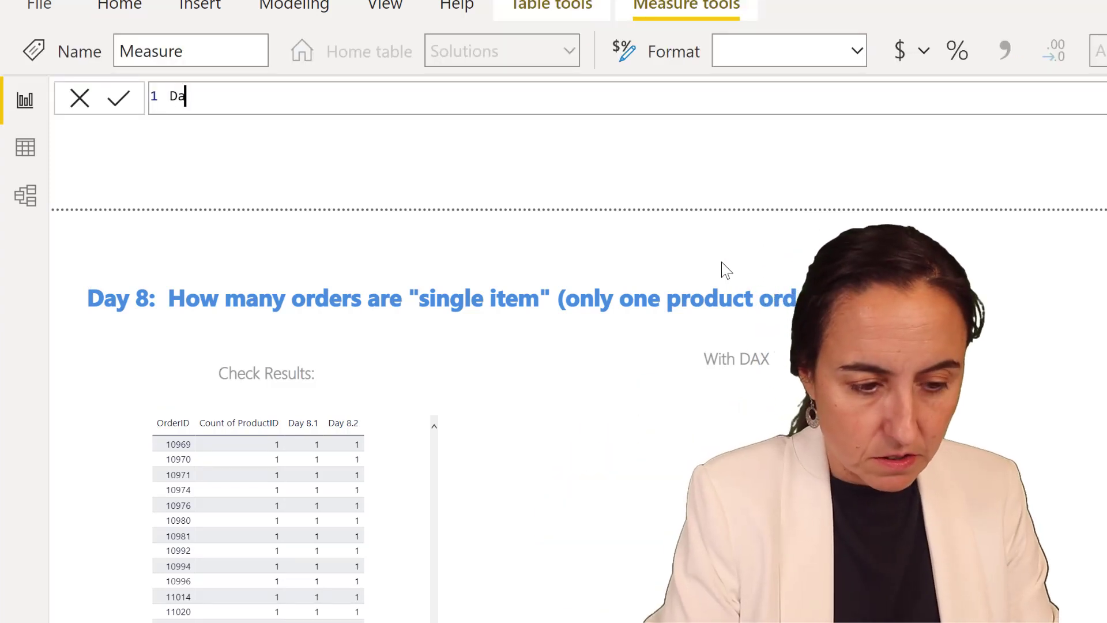
{"action": "type", "text": "y 8."}
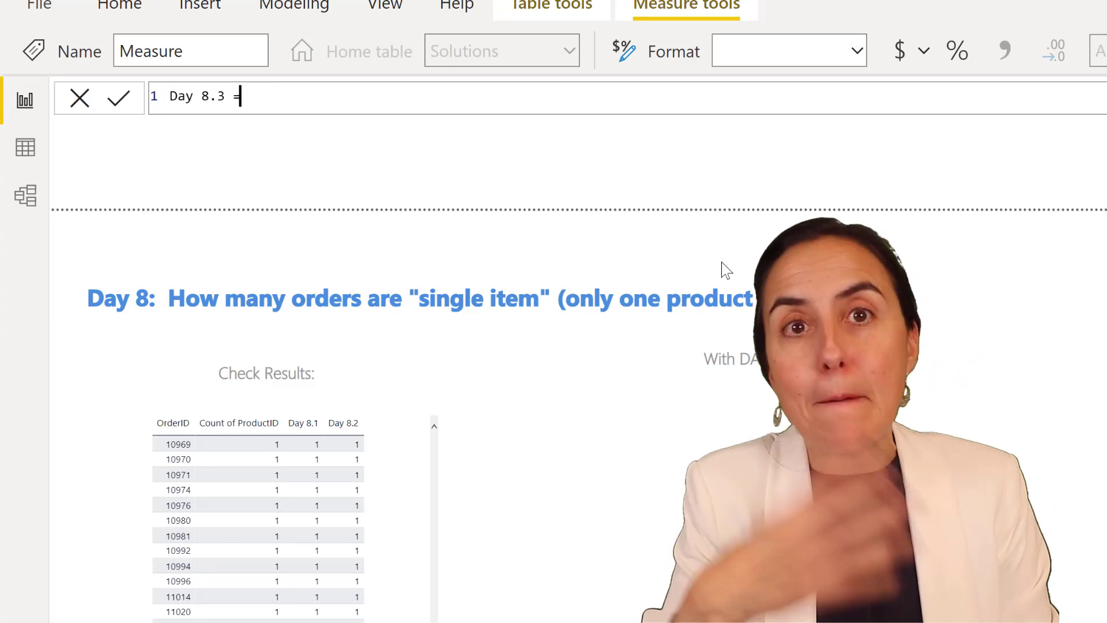
{"action": "type", "text": "3 ="}
{"action": "key", "text": "shift+Return"}
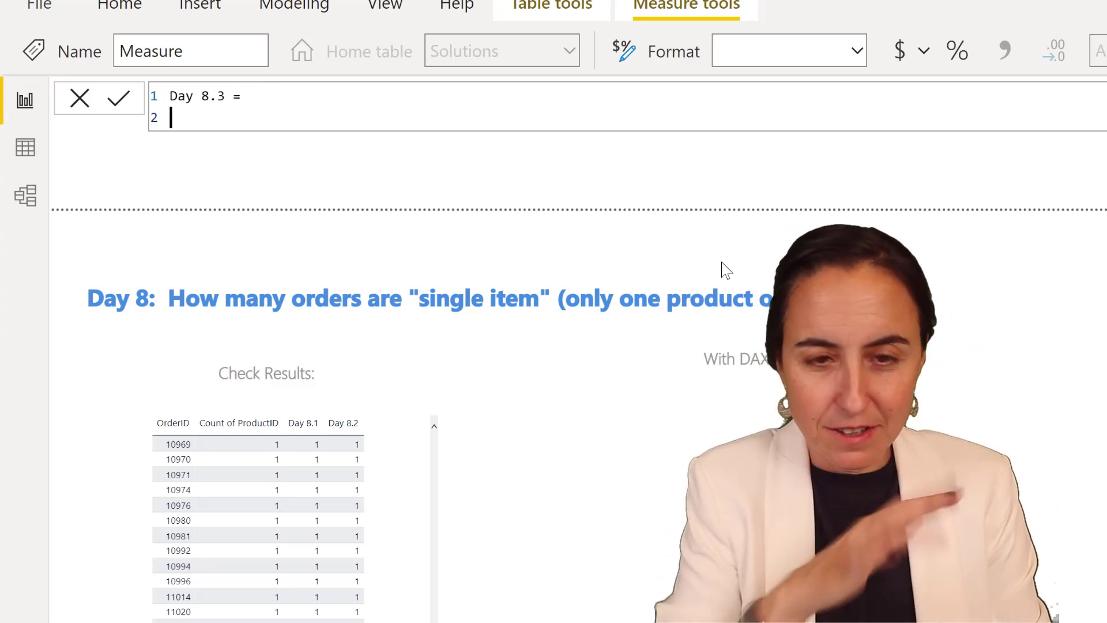
{"action": "type", "text": "co"}
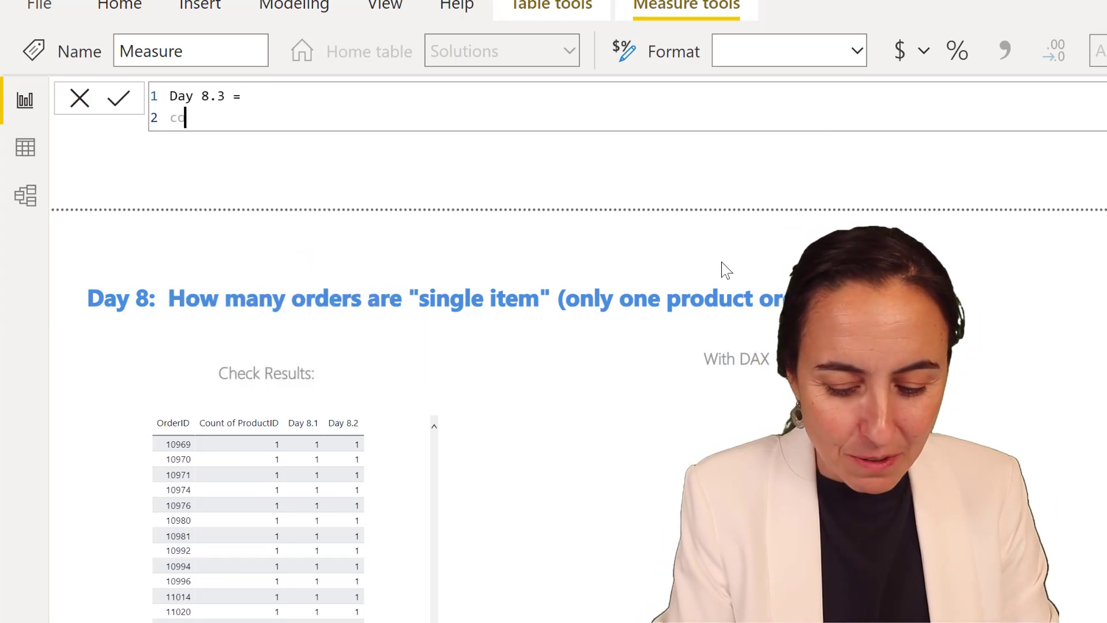
{"action": "type", "text": "u"}
{"action": "key", "text": "Down"}
{"action": "key", "text": "Down"}
{"action": "key", "text": "Down"}
{"action": "key", "text": "Down"}
{"action": "key", "text": "Tab"}
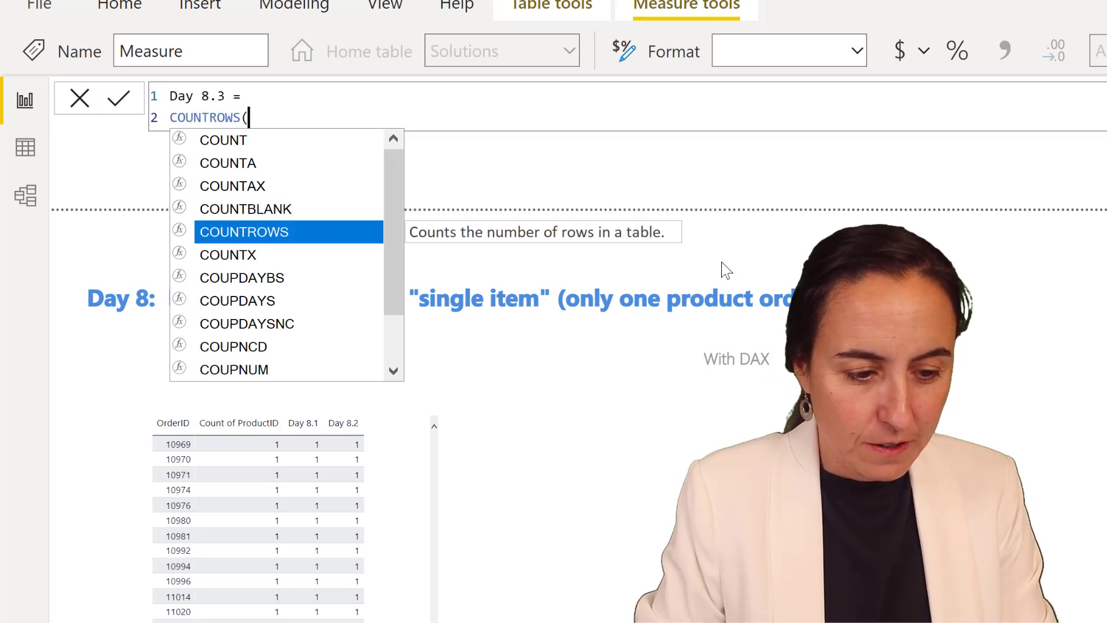
{"action": "key", "text": "shift+Return"}
Complete it with FILTER(pasted SUMMARIZE expression, [No products]=1) and commit.
{"action": "type", "text": "fil"}
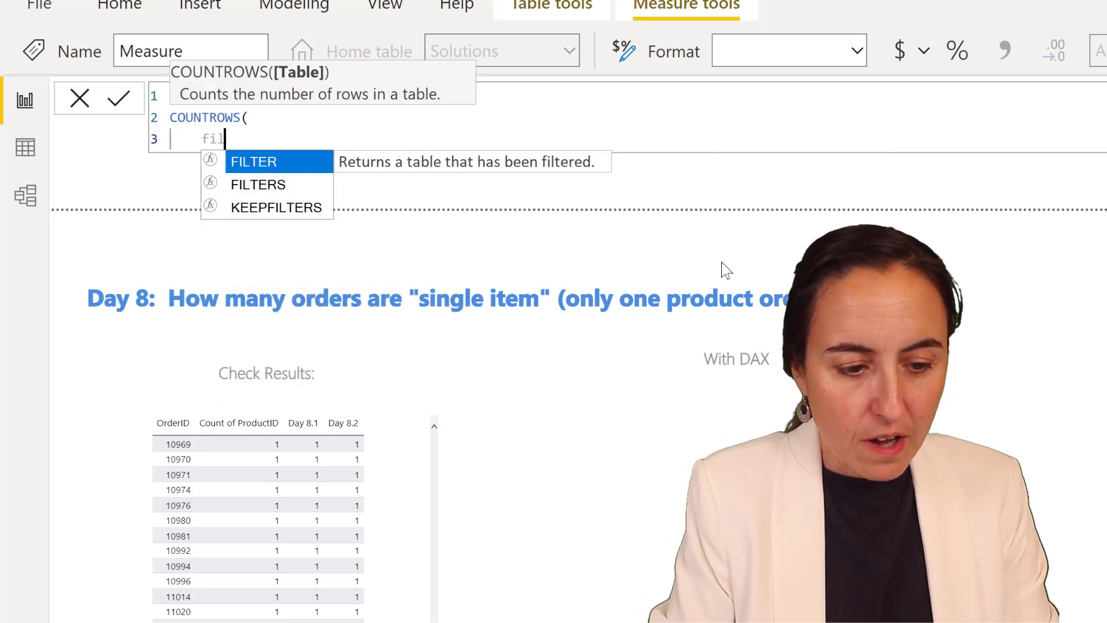
{"action": "key", "text": "Tab"}
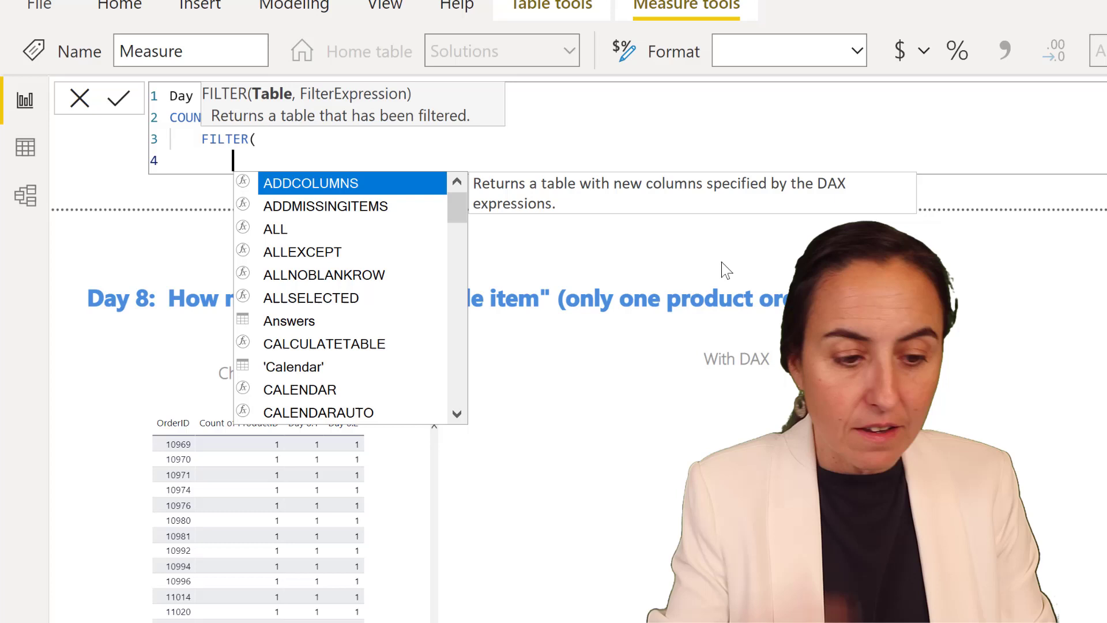
{"action": "type", "text": "SUMMARIZE(Orders, Orders[OrderID], \"No products\", COUNTA(Orders[ProductID]))"}
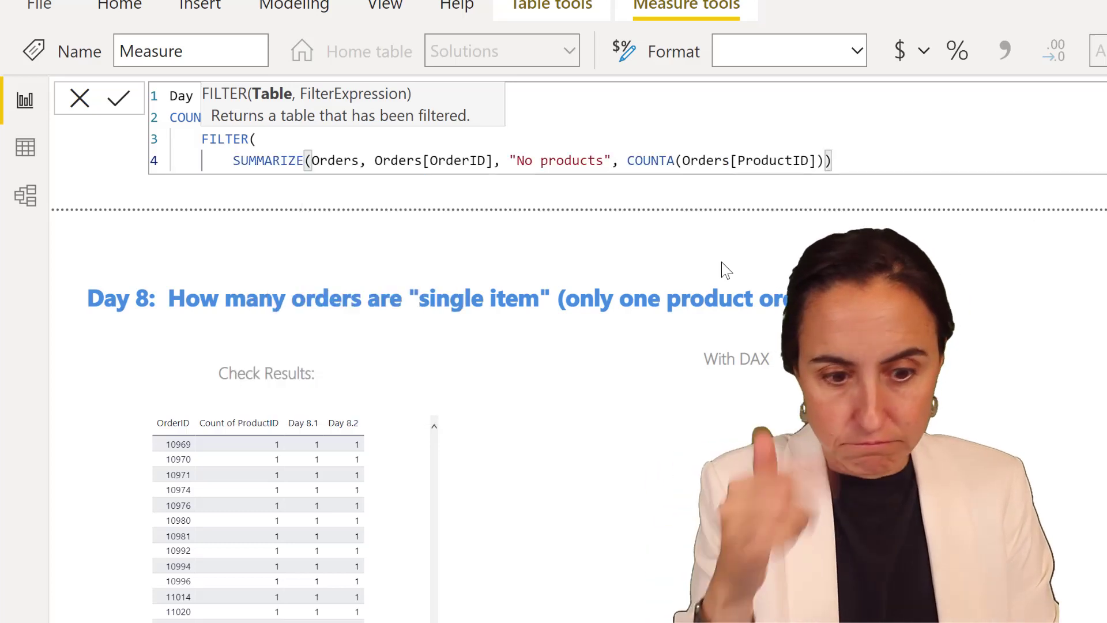
{"action": "type", "text": ", "}
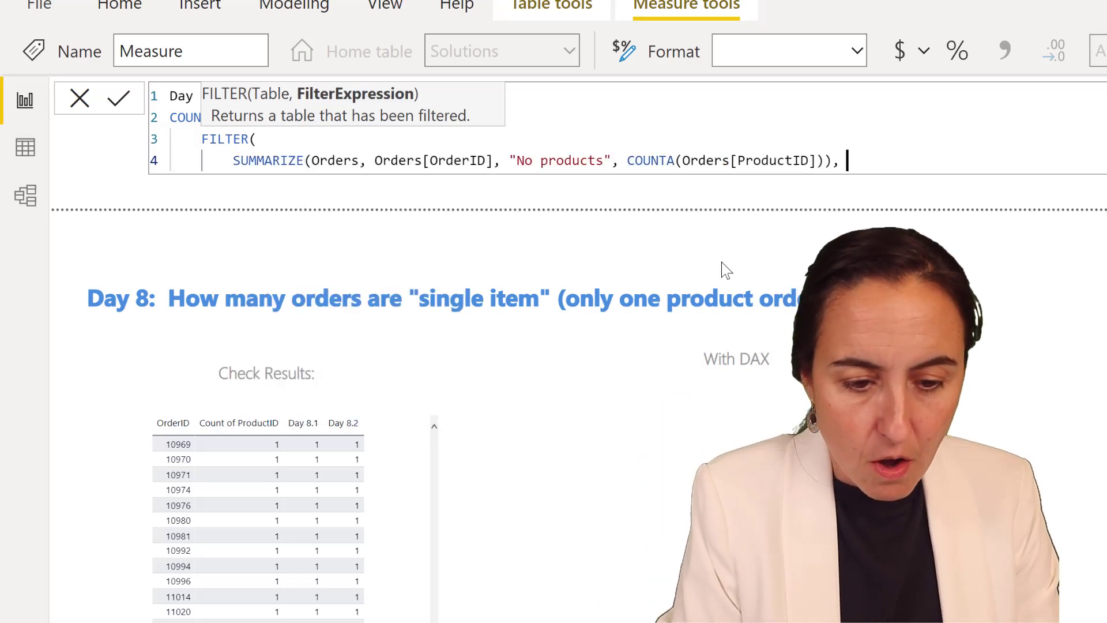
{"action": "type", "text": "[No"}
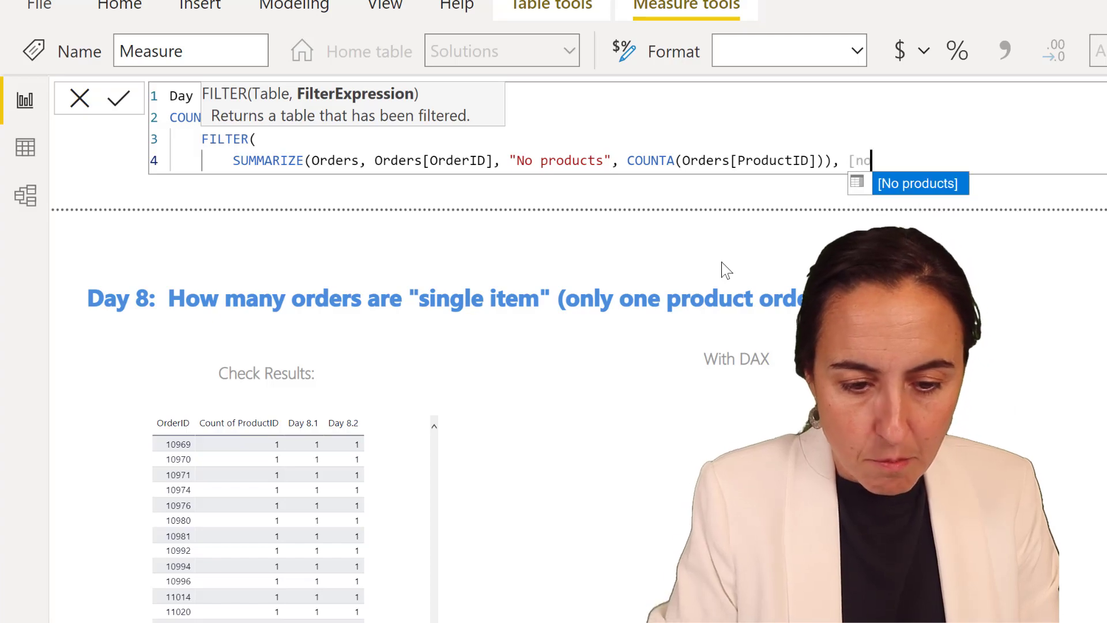
{"action": "key", "text": "Tab"}
{"action": "type", "text": "=1)"}
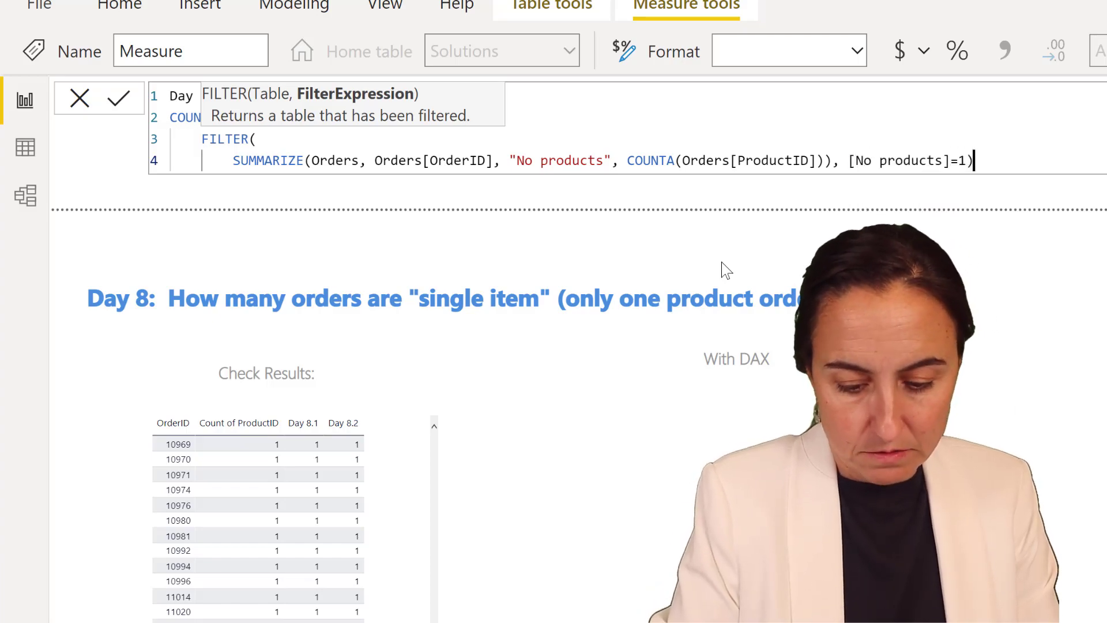
{"action": "type", "text": ")"}
{"action": "key", "text": "Return"}
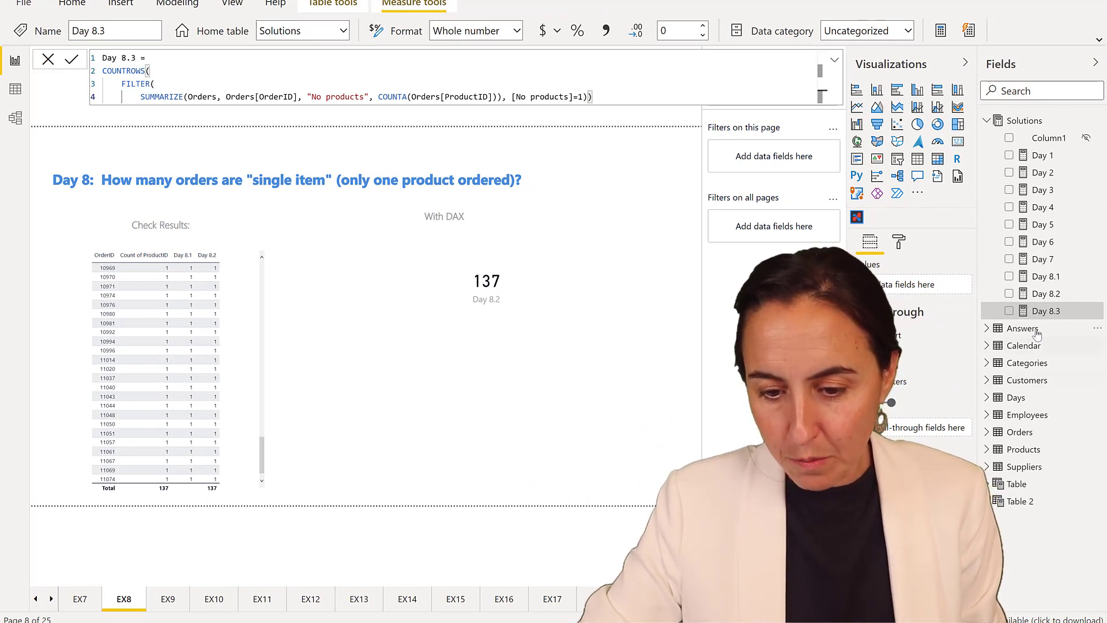
Place the Day 8.3 measure as a shortened card showing 137 beneath the Day 8.2 card.
{"action": "left_click_drag", "start_coordinate": [1041, 312], "coordinate": [477, 427]}
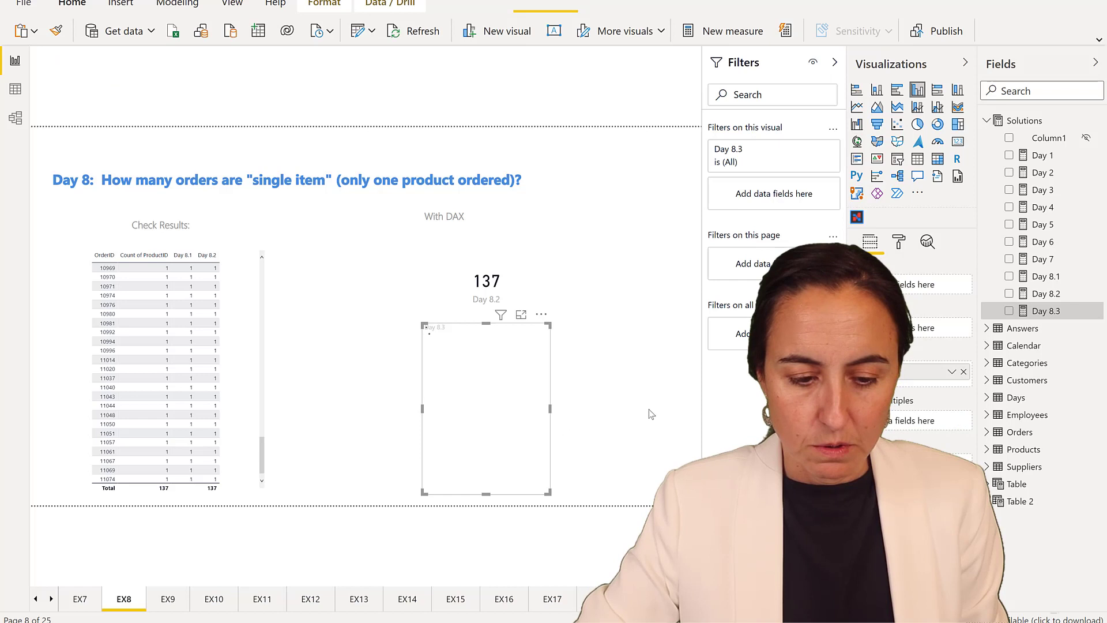
{"action": "left_click", "coordinate": [959, 141]}
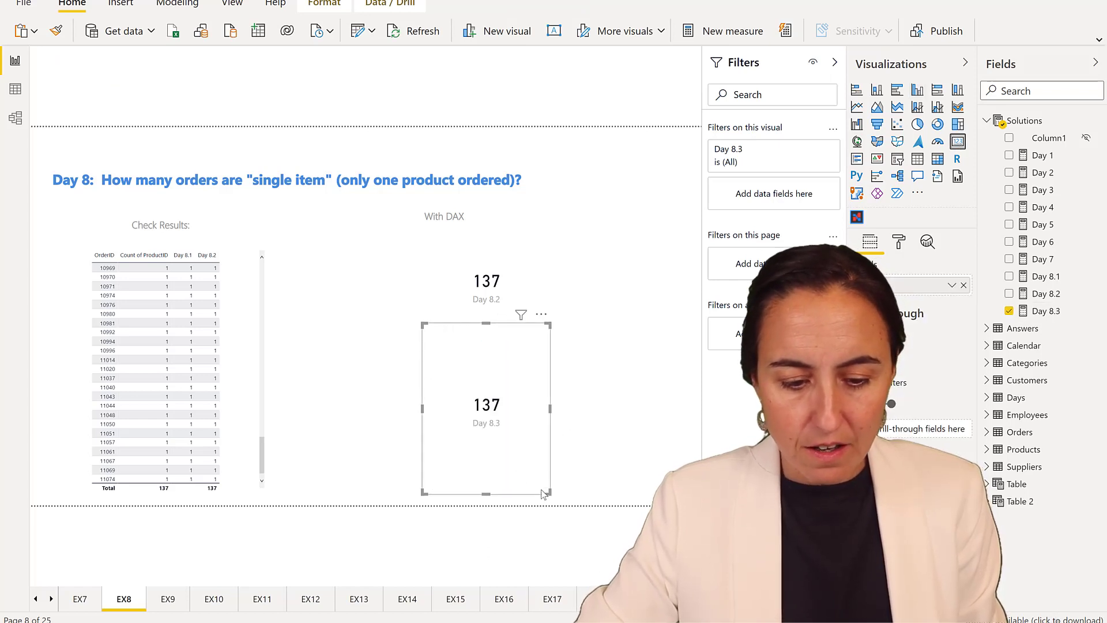
{"action": "left_click_drag", "start_coordinate": [545, 493], "coordinate": [547, 451]}
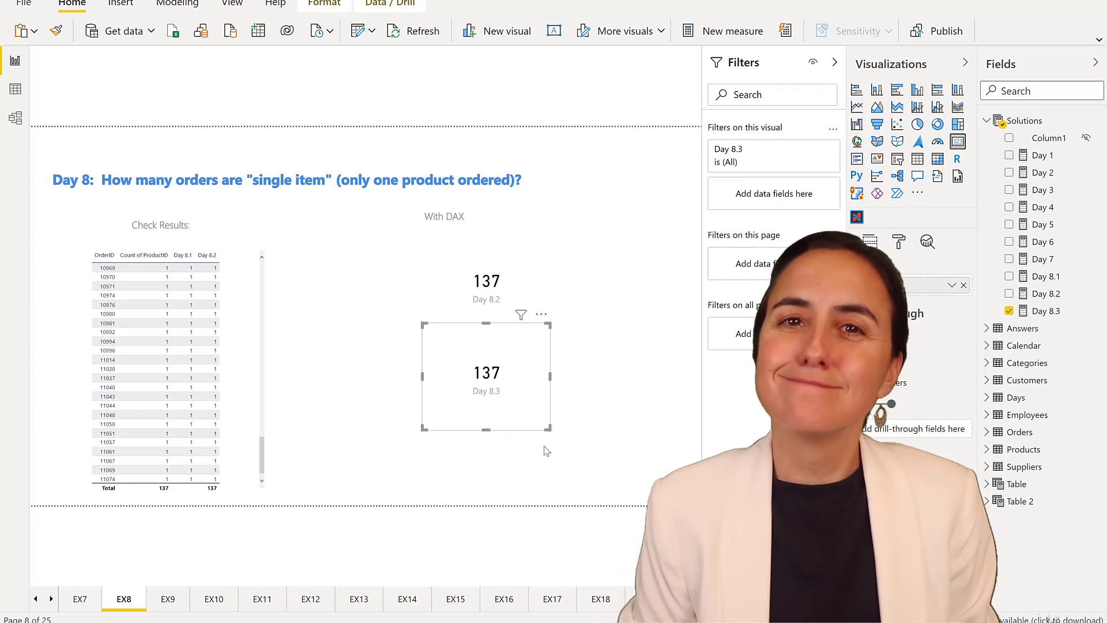